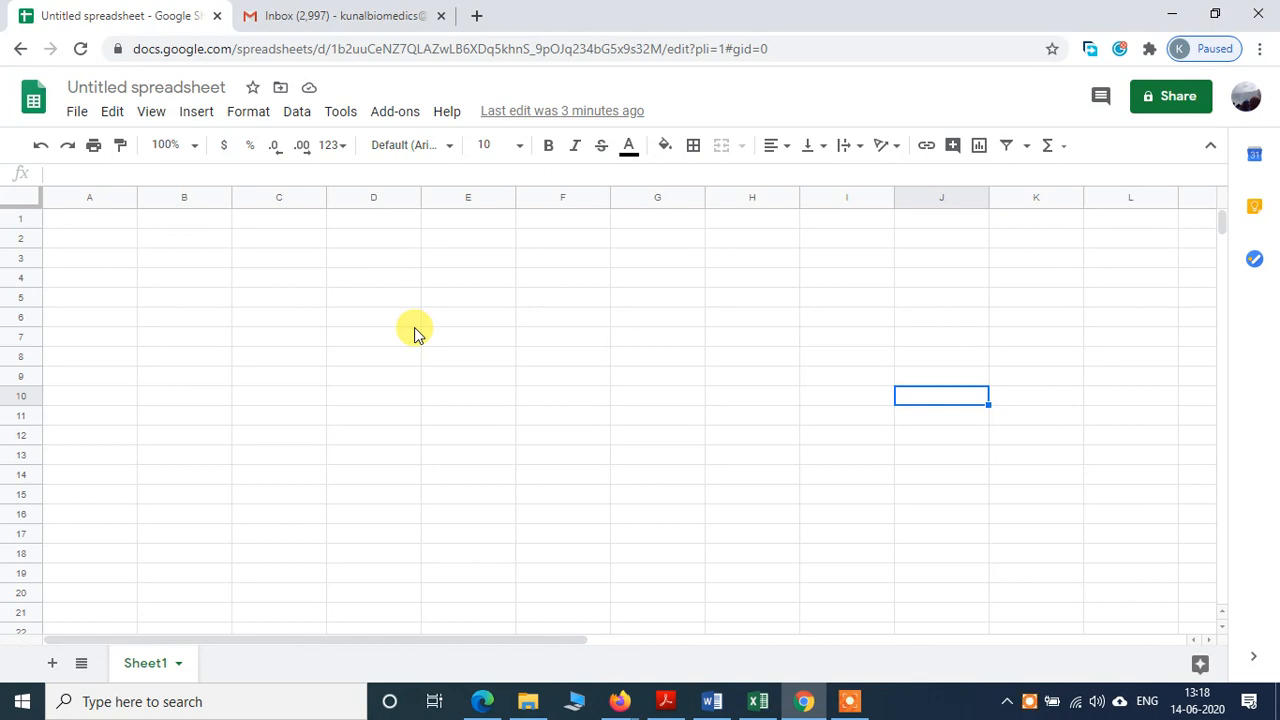
Step: Select cell D6 and part of the spreadsheet's web address, then return to cell D11
left_click(414, 325)
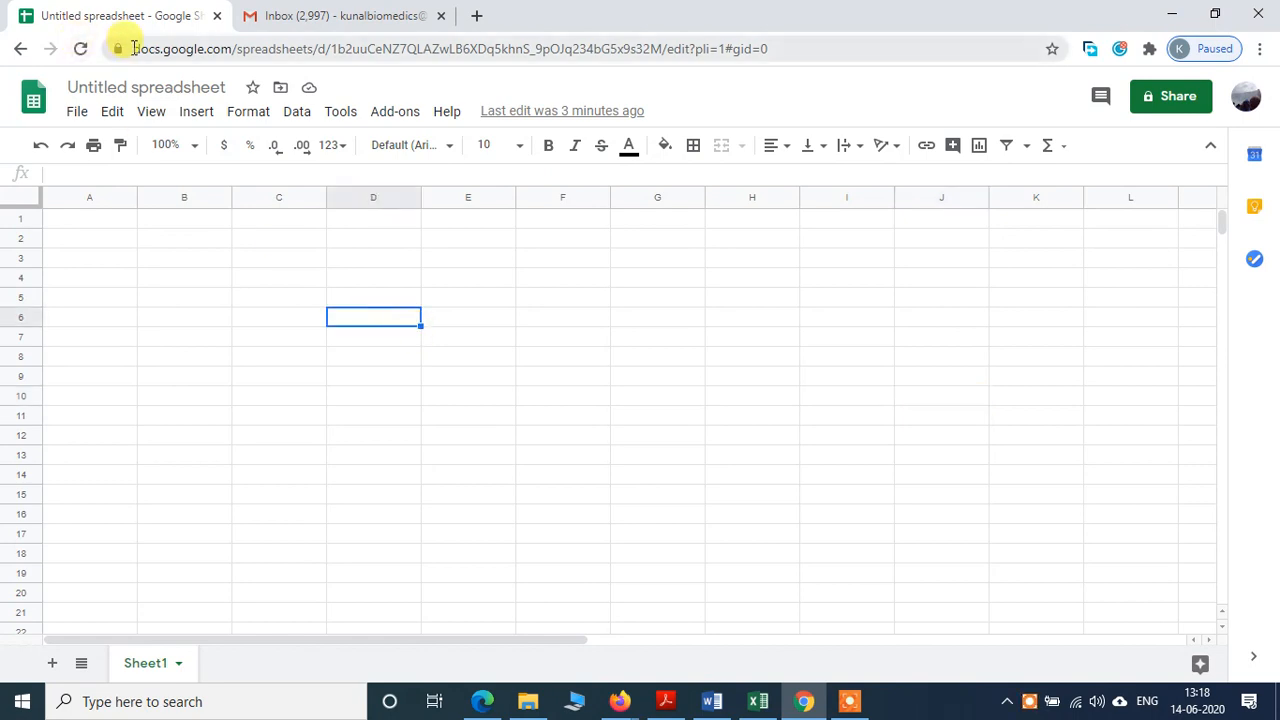
left_click_drag(135, 48, 435, 50)
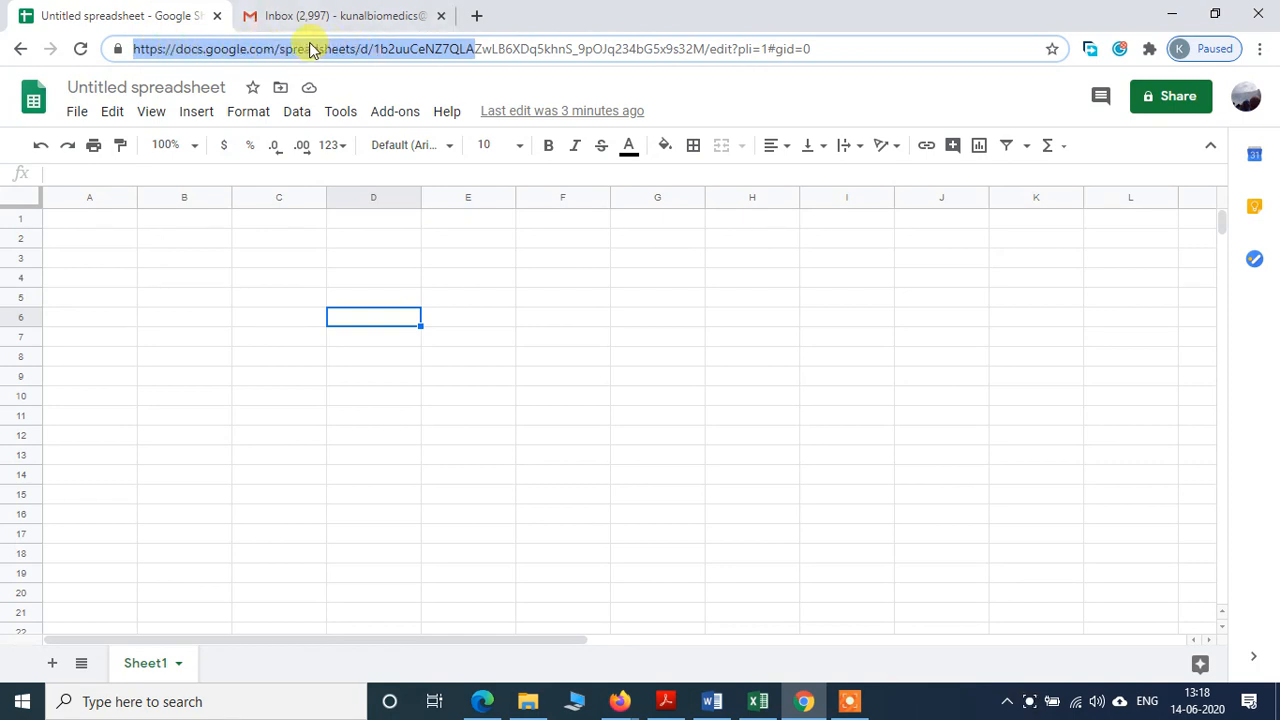
left_click(372, 418)
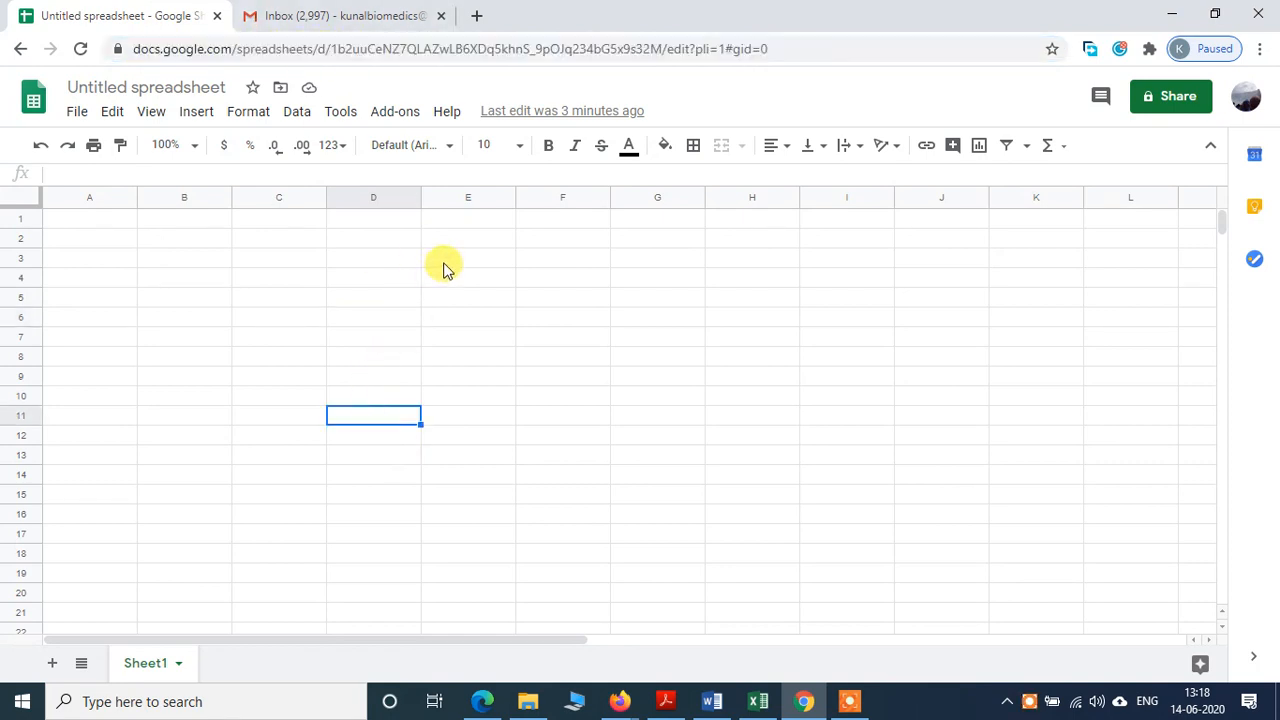
Step: Browse the Sheets add-ons Marketplace and open the Mail Merge with Attachments add-on page
left_click(340, 115)
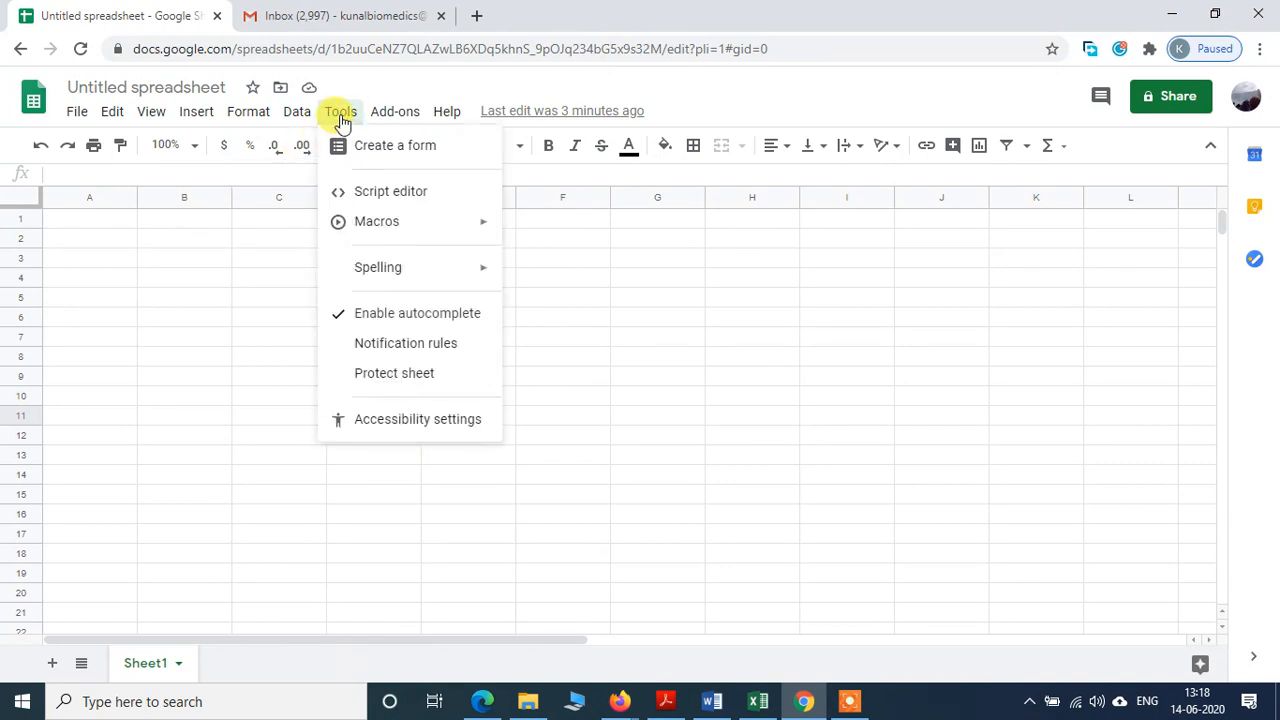
mouse_move(396, 116)
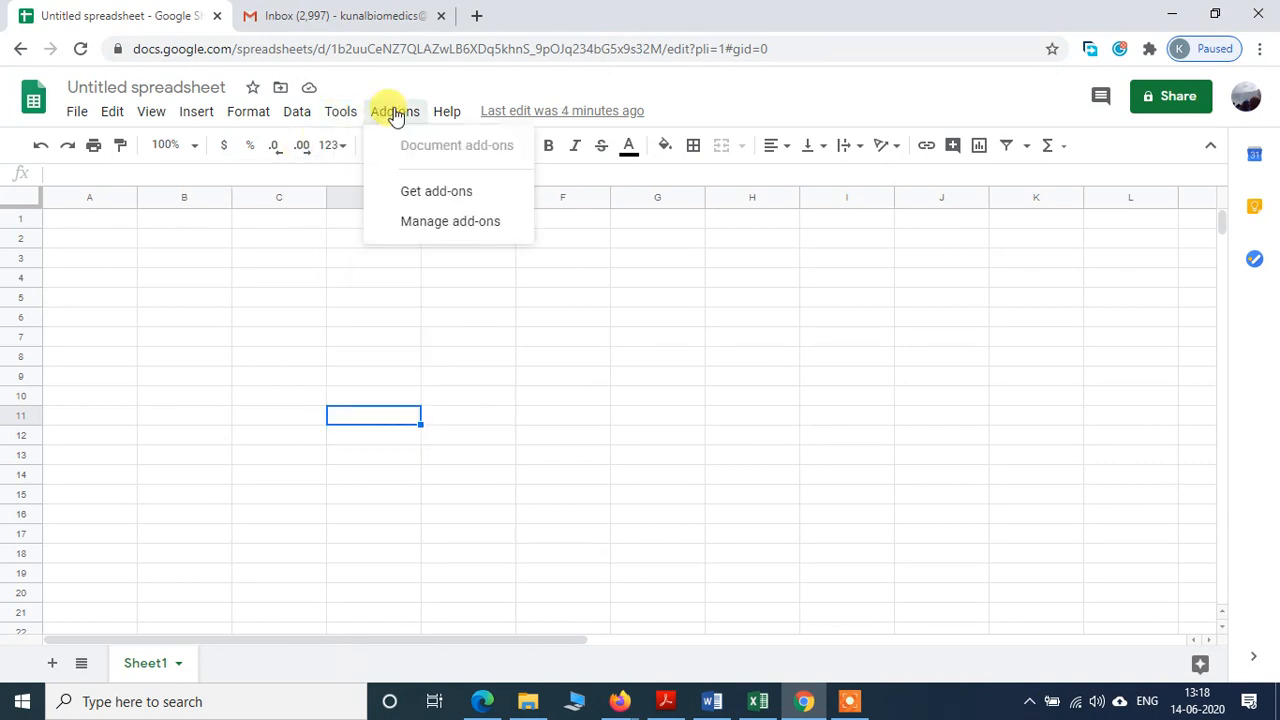
left_click(418, 192)
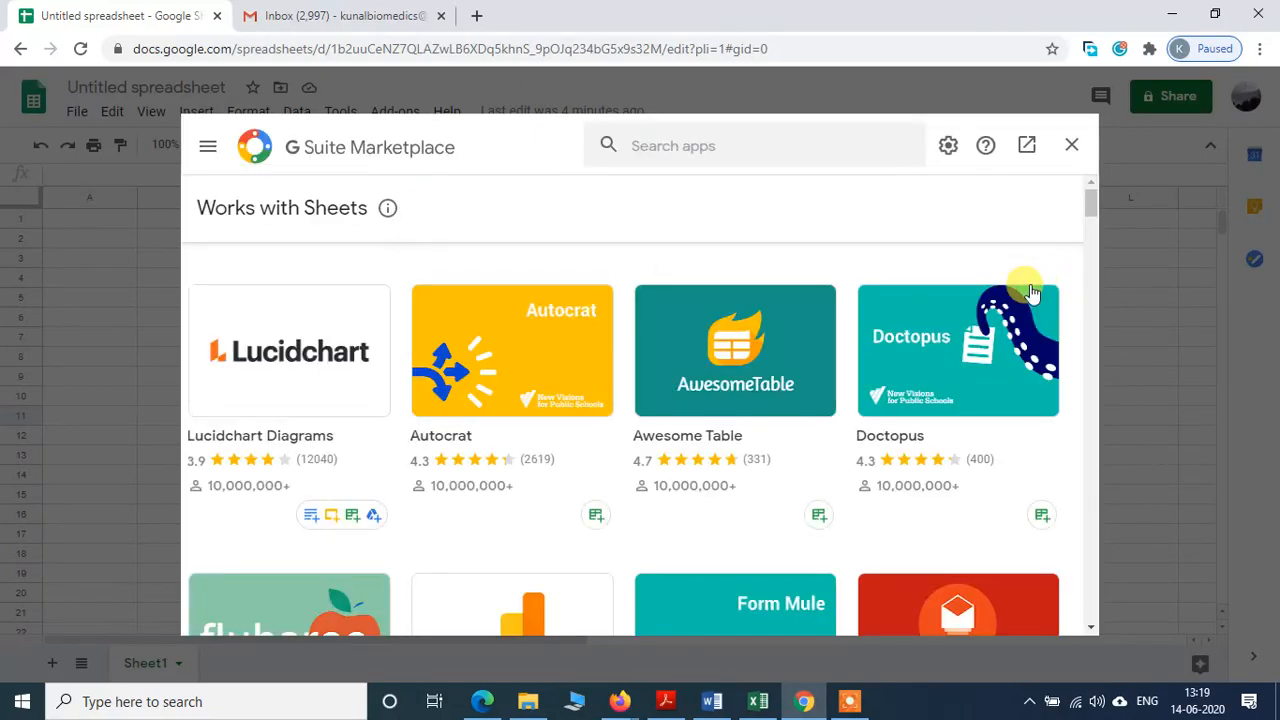
scroll(620, 330, "down", 2)
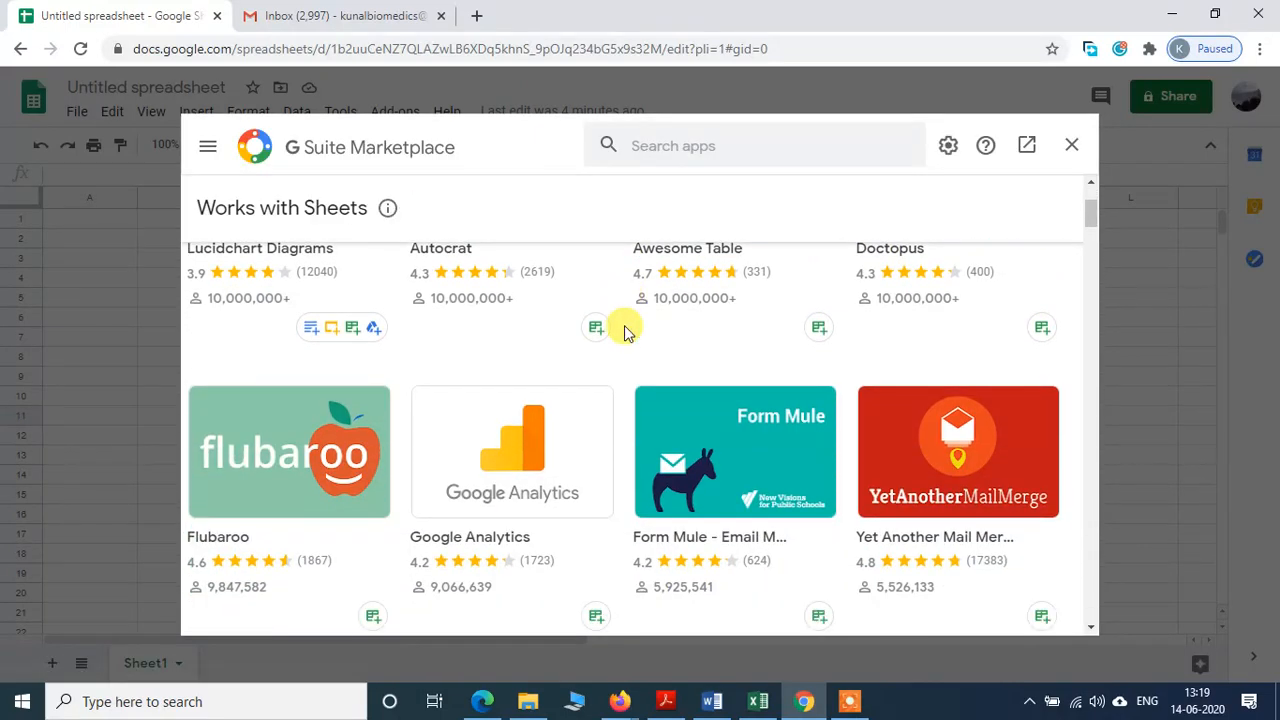
scroll(787, 358, "down", 4)
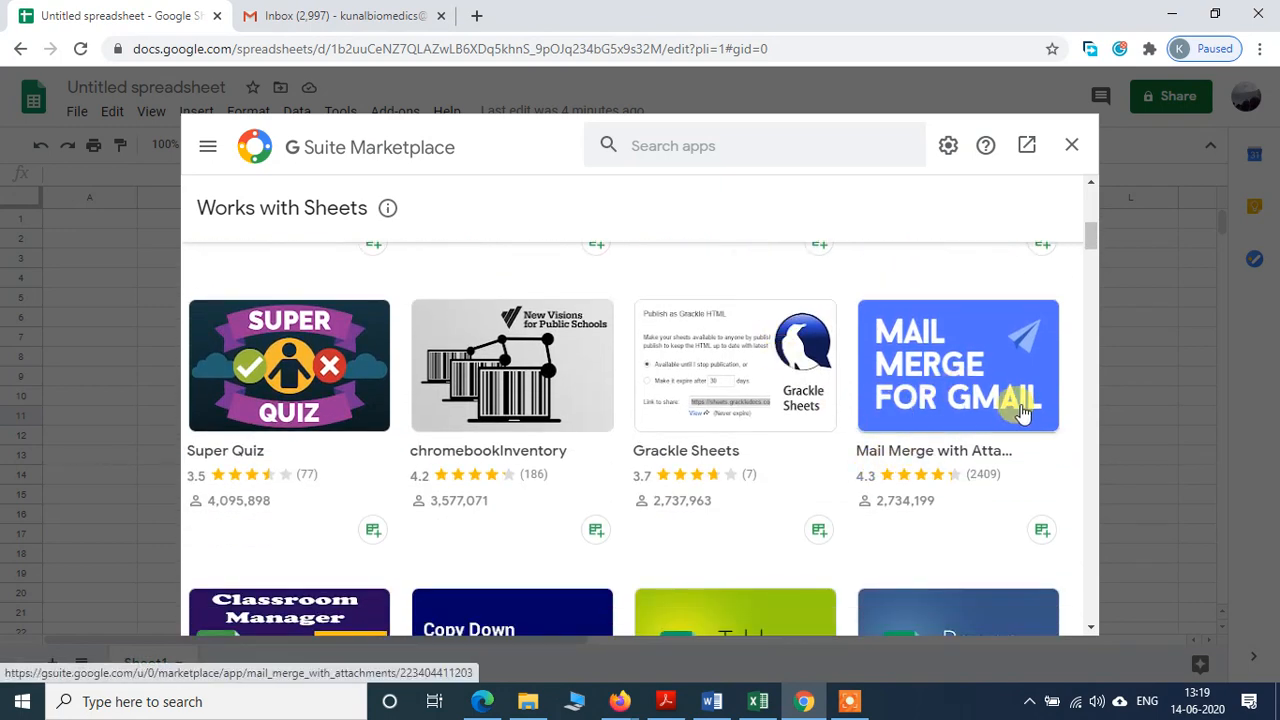
left_click(968, 366)
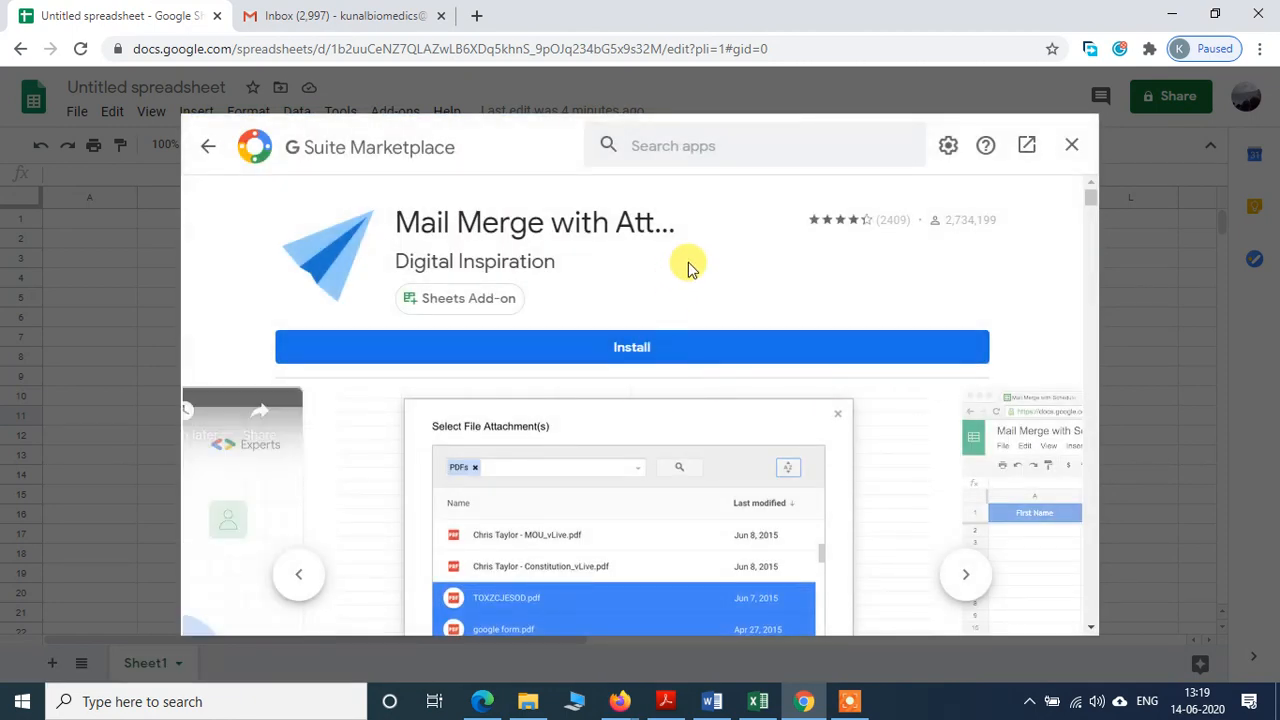
scroll(686, 266, "down", 5)
scroll(688, 266, "down", 5)
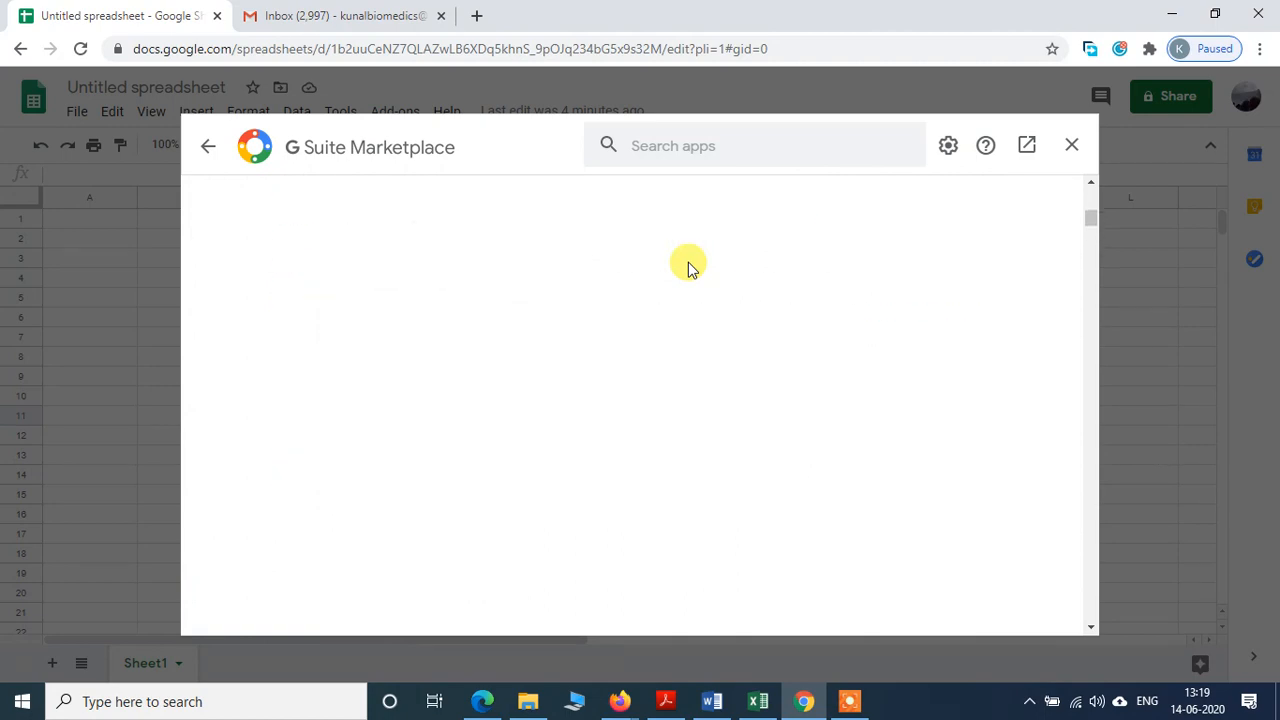
scroll(688, 266, "up", 10)
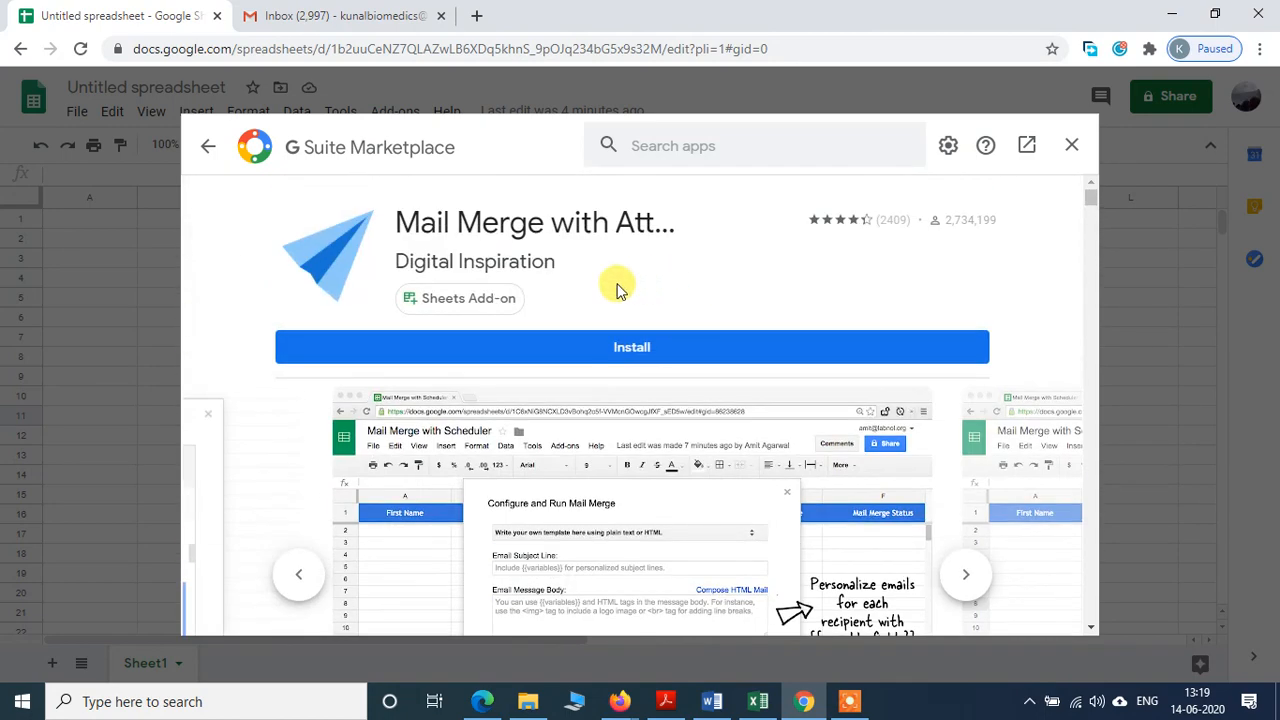
Step: Install Mail Merge with Attachments, choosing the Google account and allowing it access
left_click(638, 355)
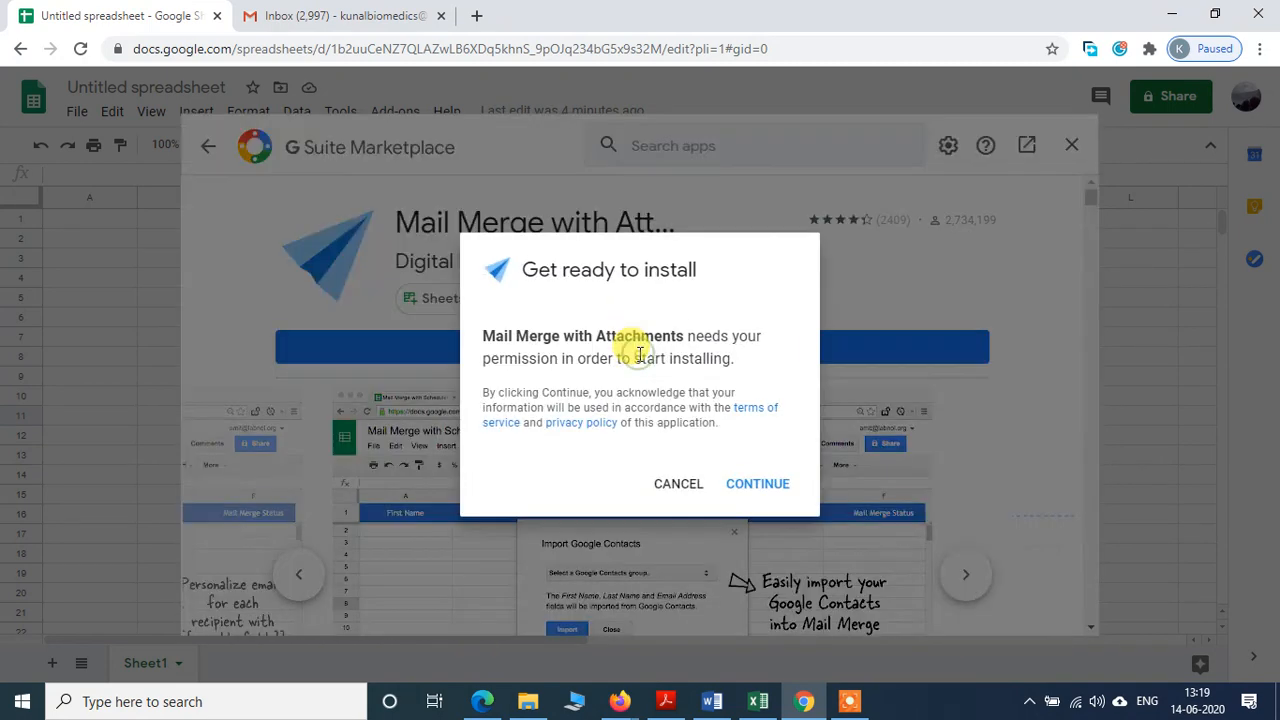
left_click(760, 484)
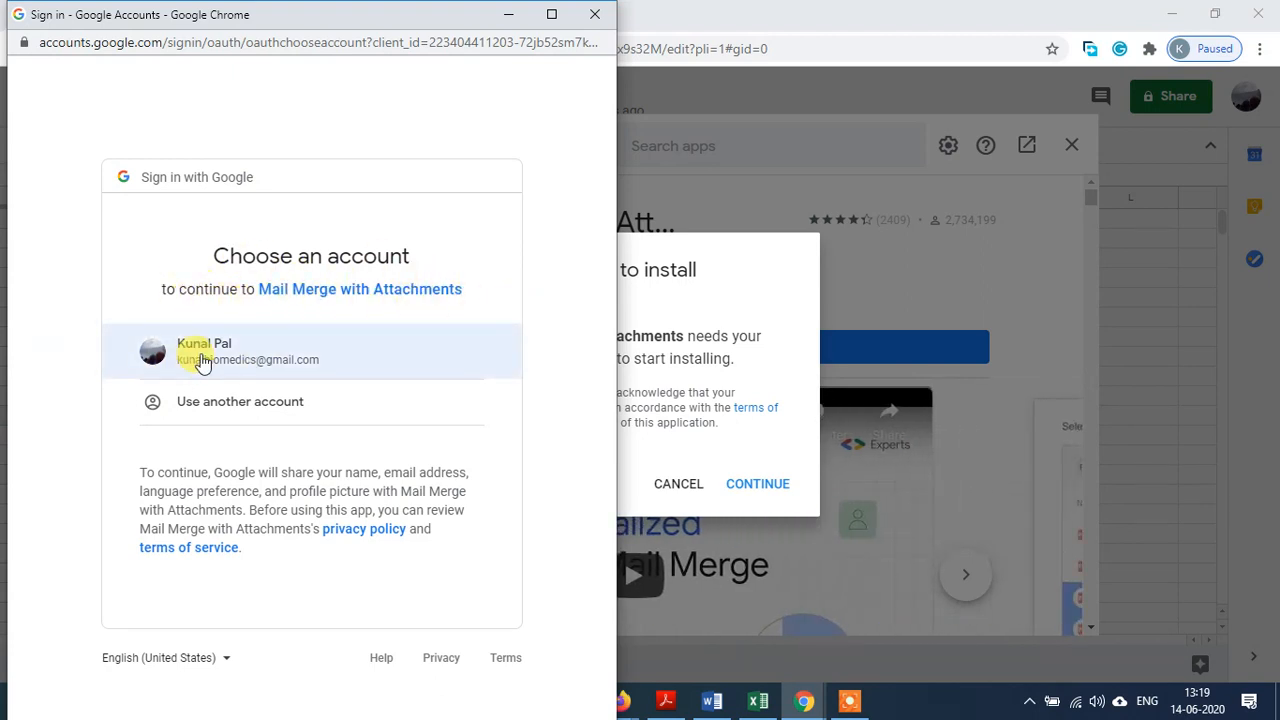
left_click(202, 362)
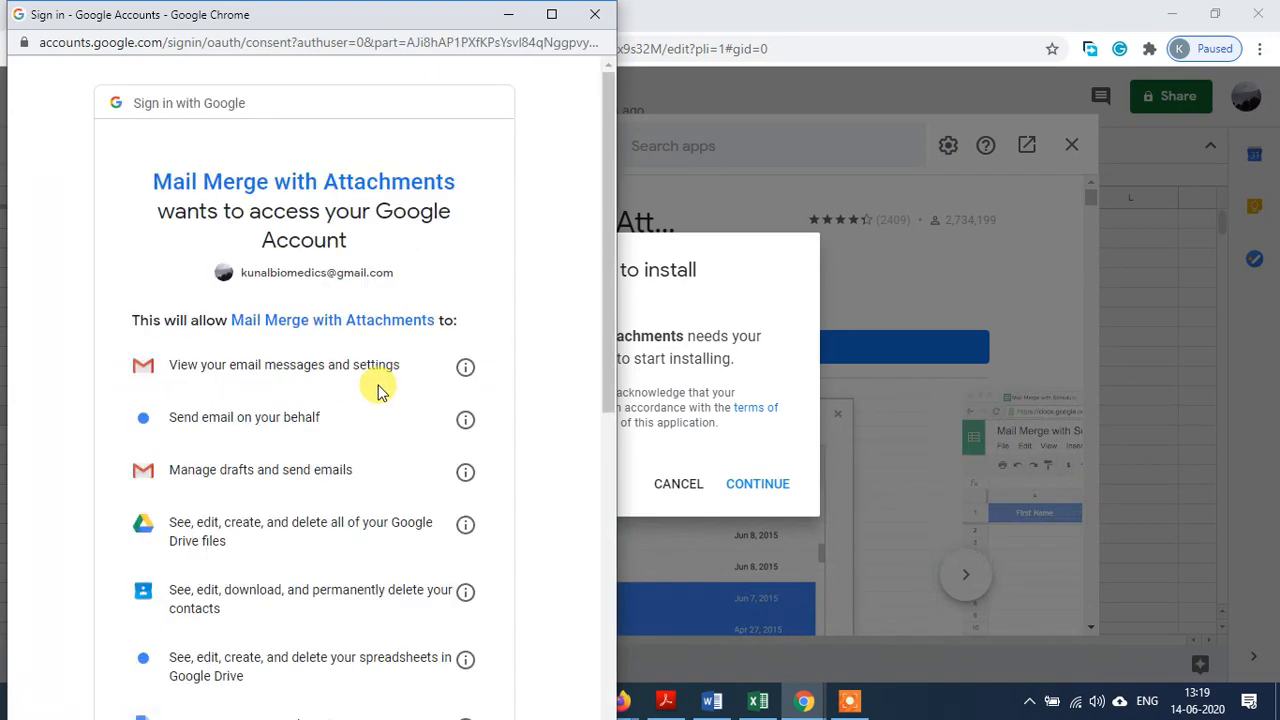
scroll(523, 420, "down", 3)
scroll(523, 420, "down", 3)
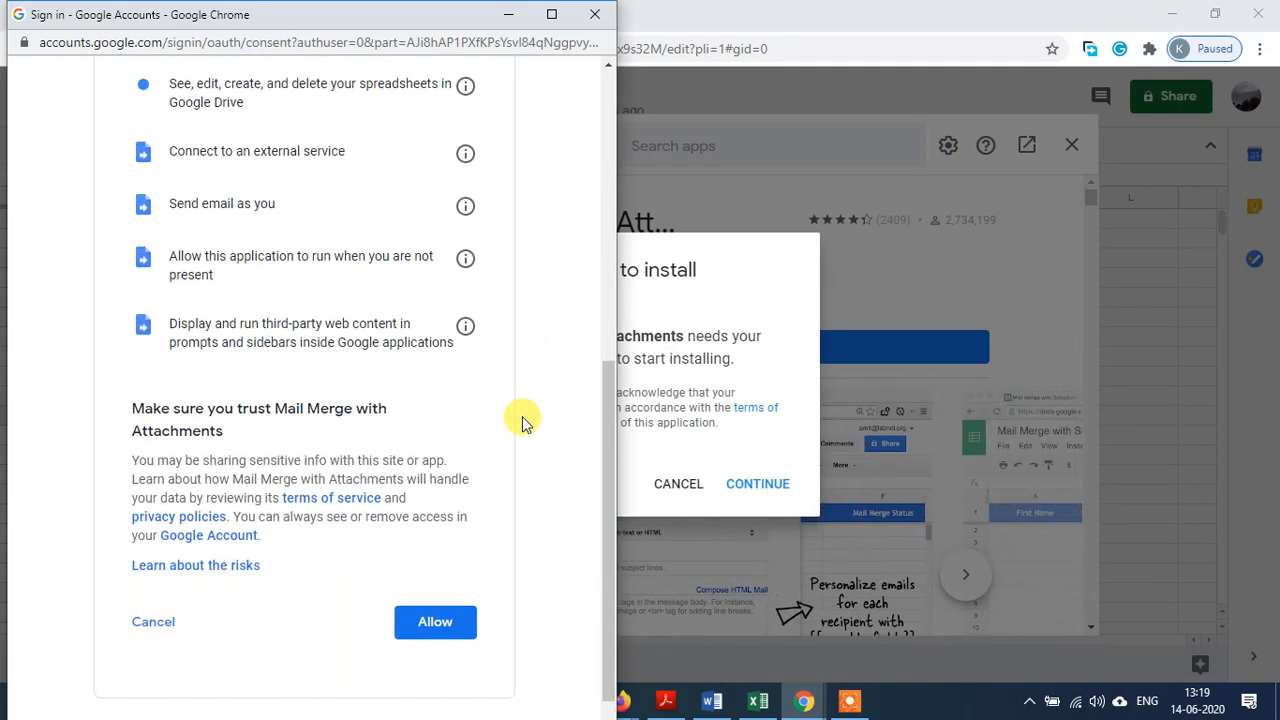
left_click(434, 592)
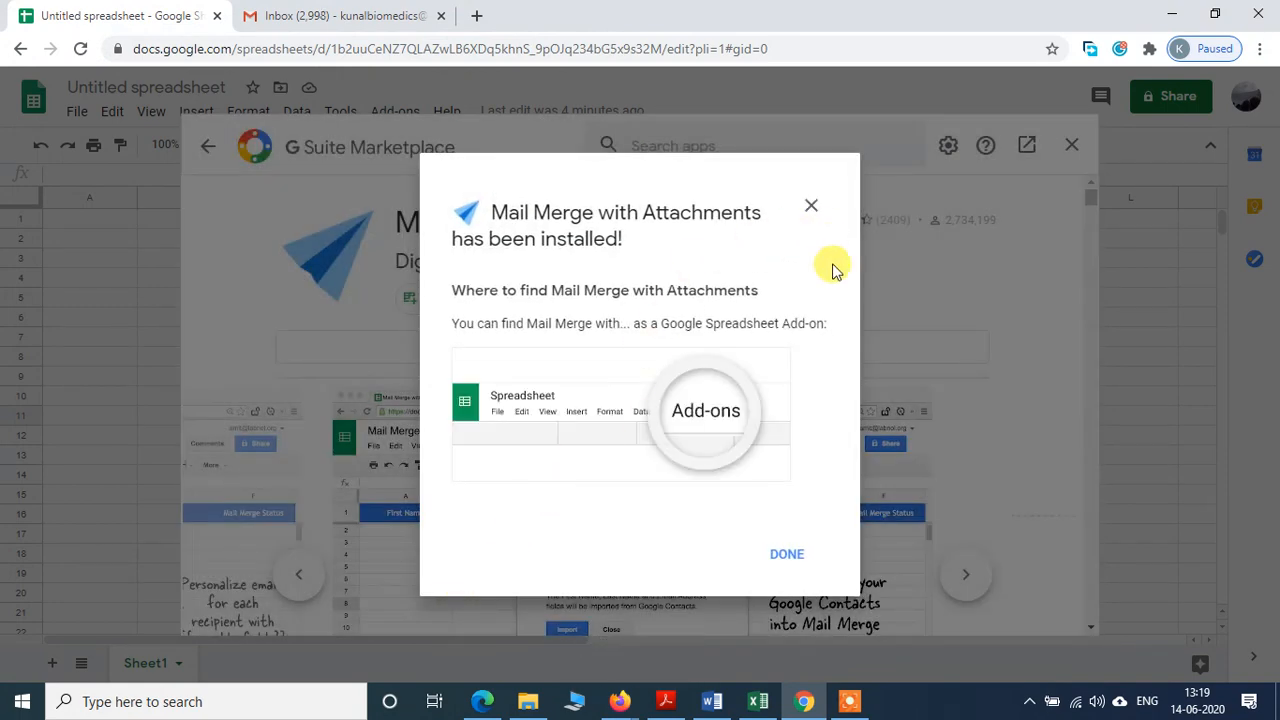
left_click(785, 556)
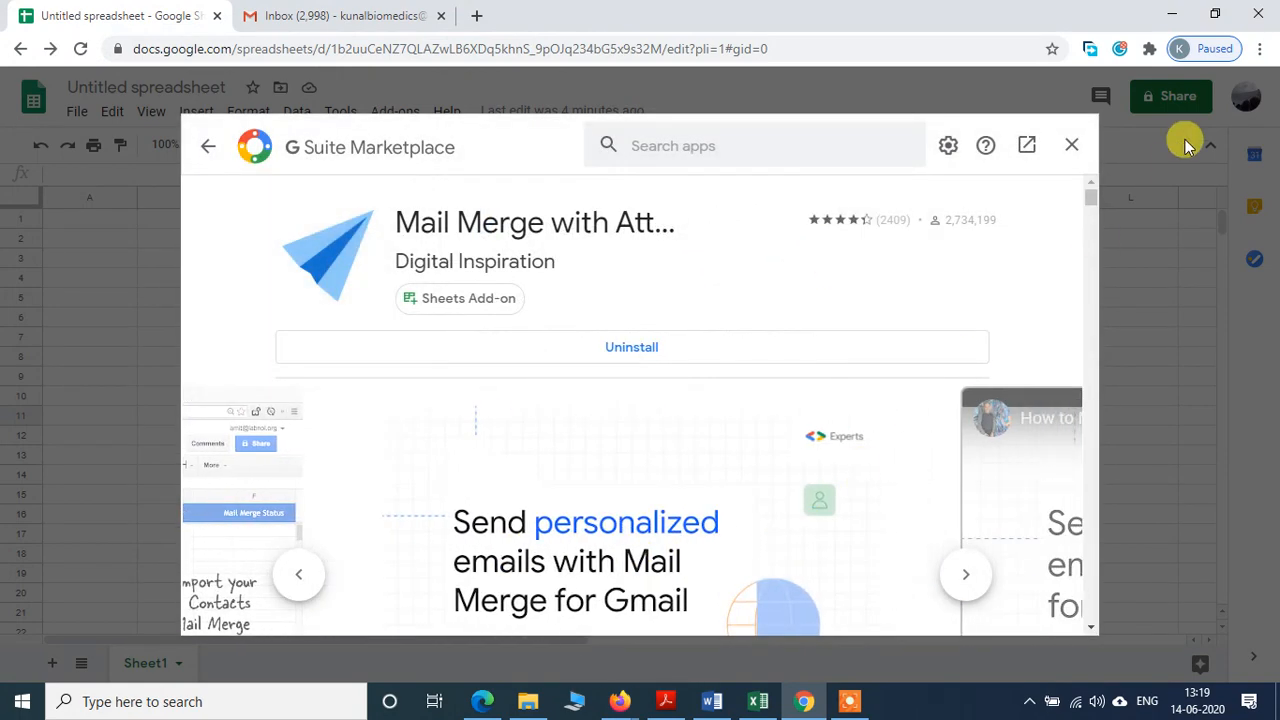
Step: Close the Marketplace and run Mail Merge with Attachments > Create Merge Sheet
left_click(1072, 148)
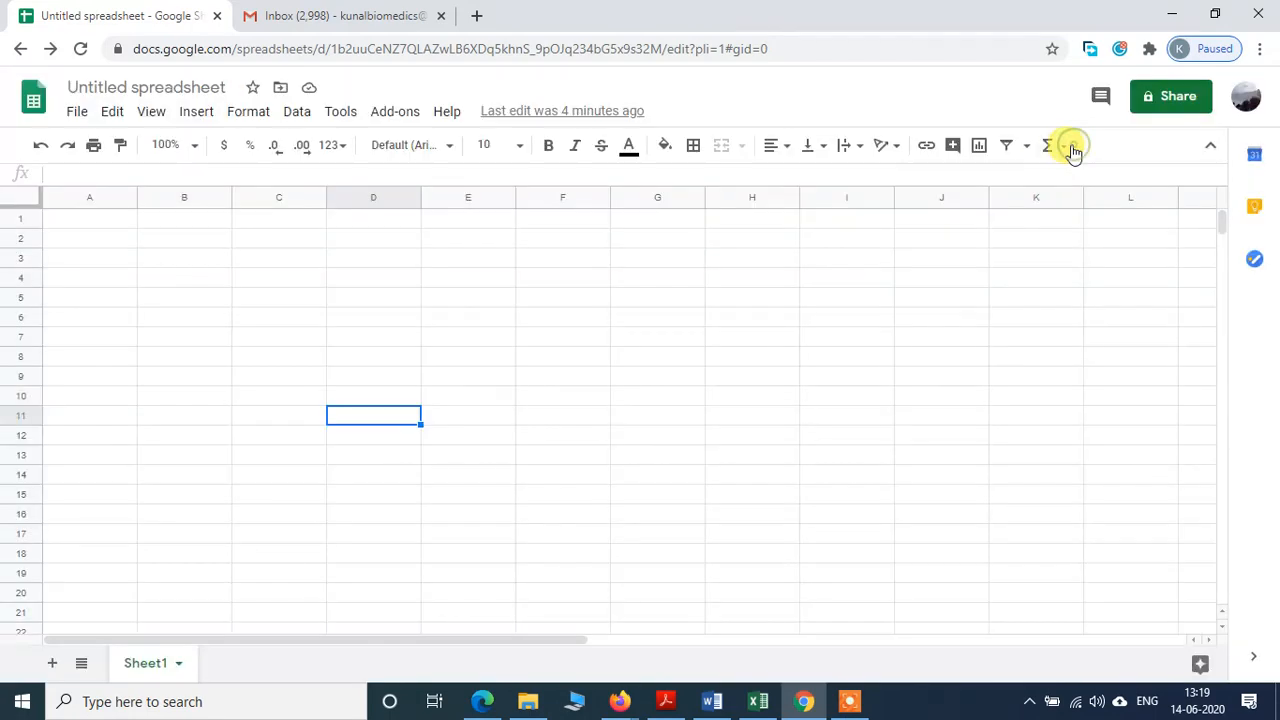
left_click(405, 115)
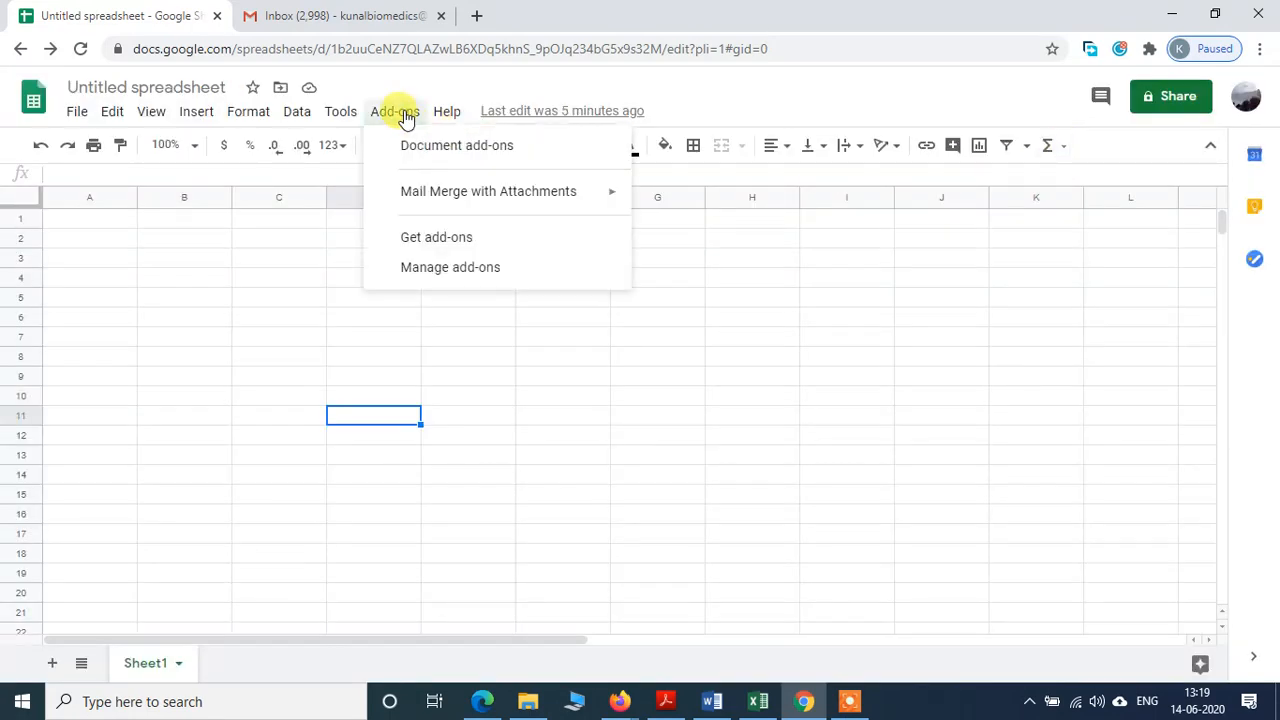
mouse_move(416, 200)
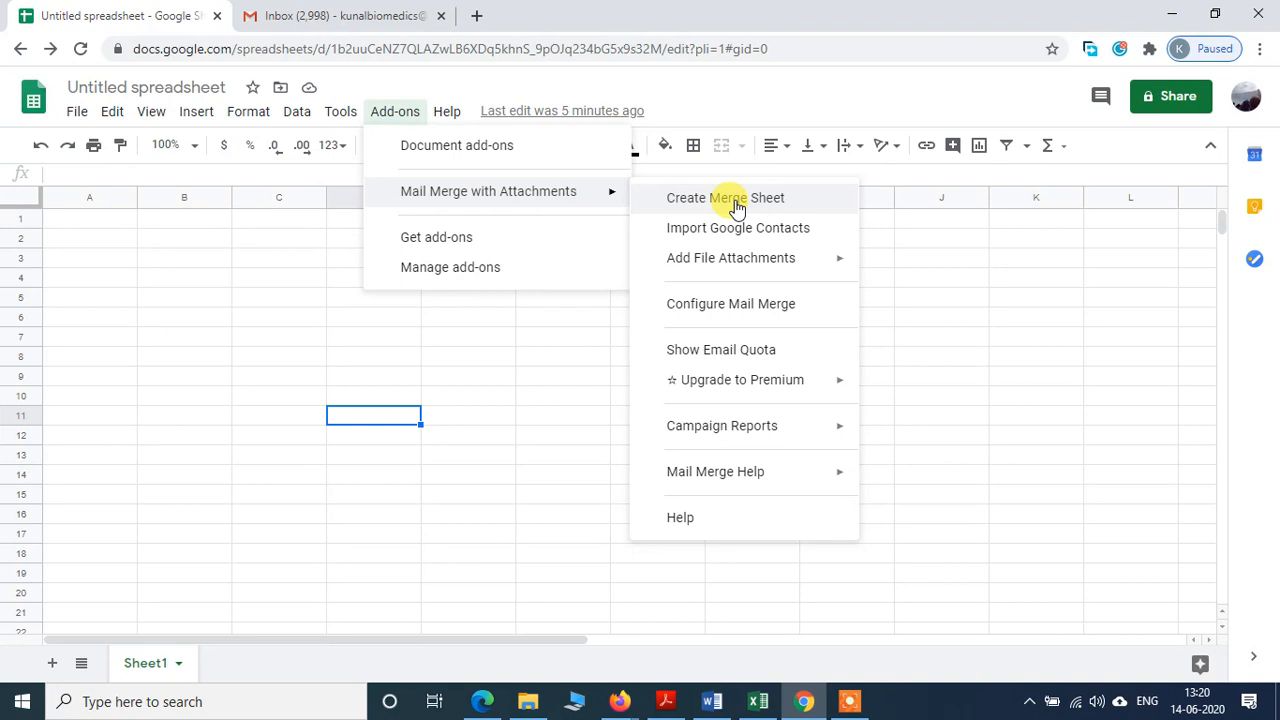
left_click(736, 205)
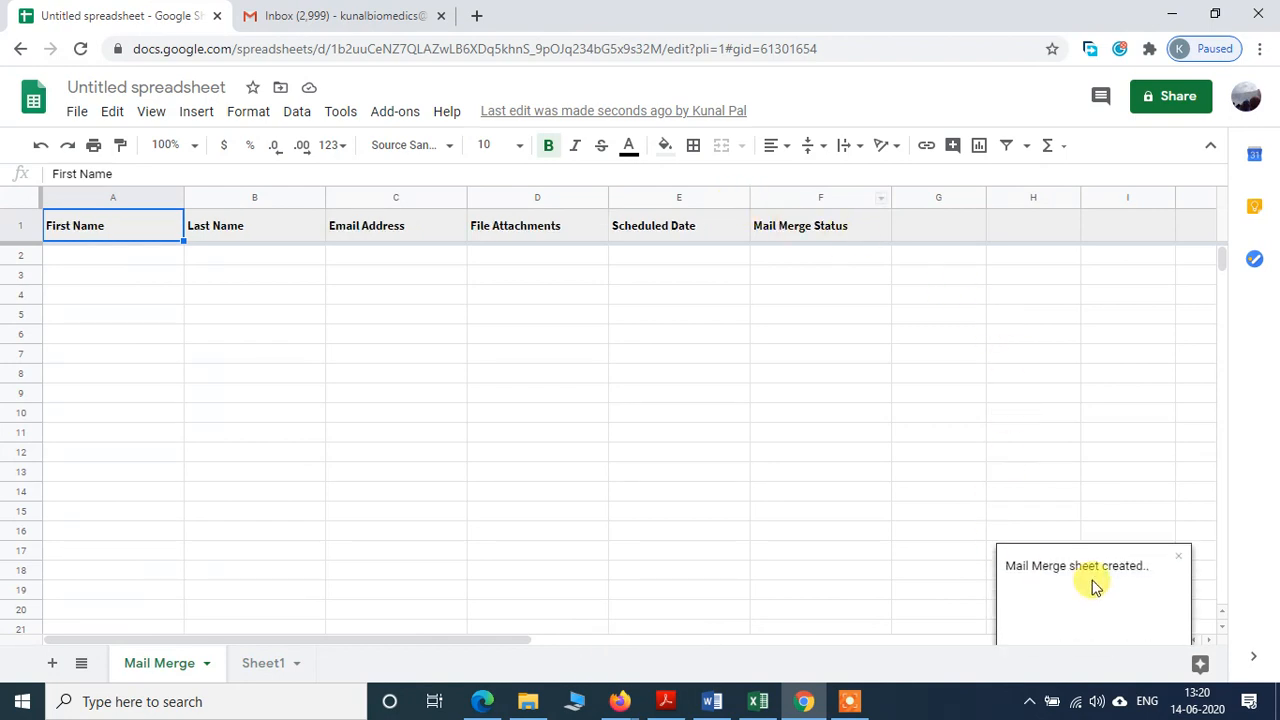
Step: Dismiss the sheet-created notice and check the File Attachments cells D1 and D2
left_click(1179, 556)
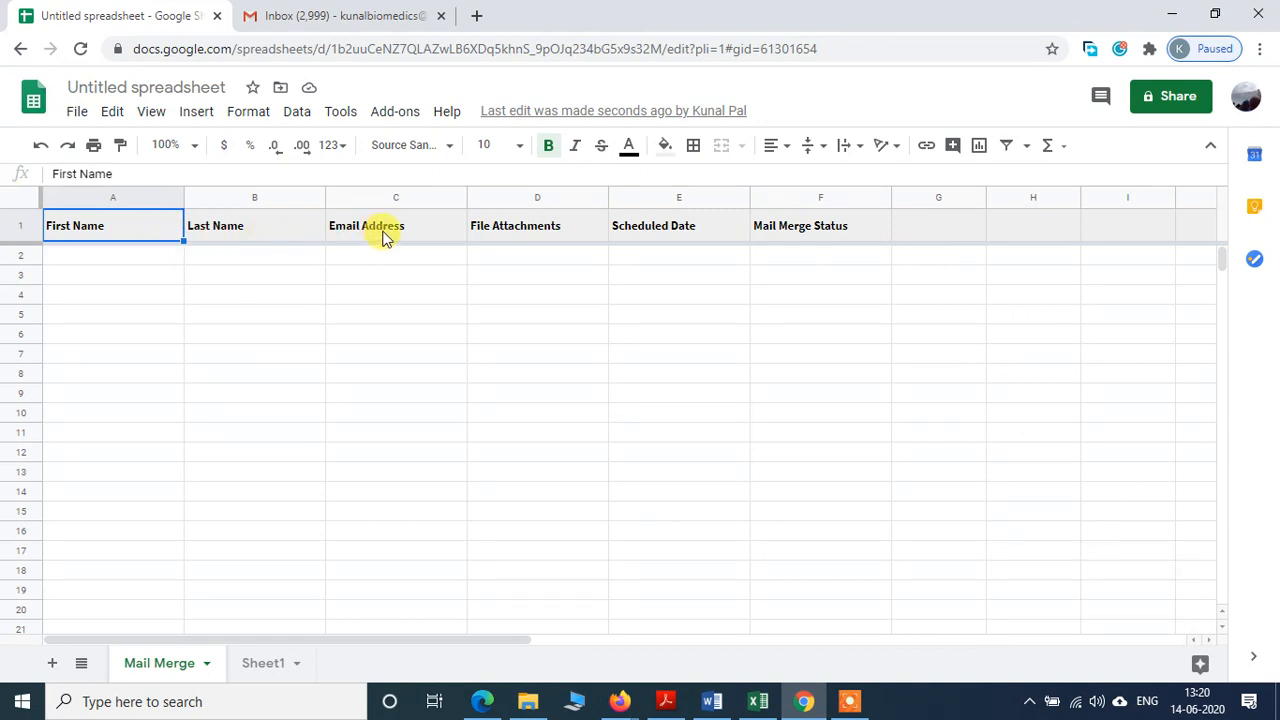
left_click(570, 233)
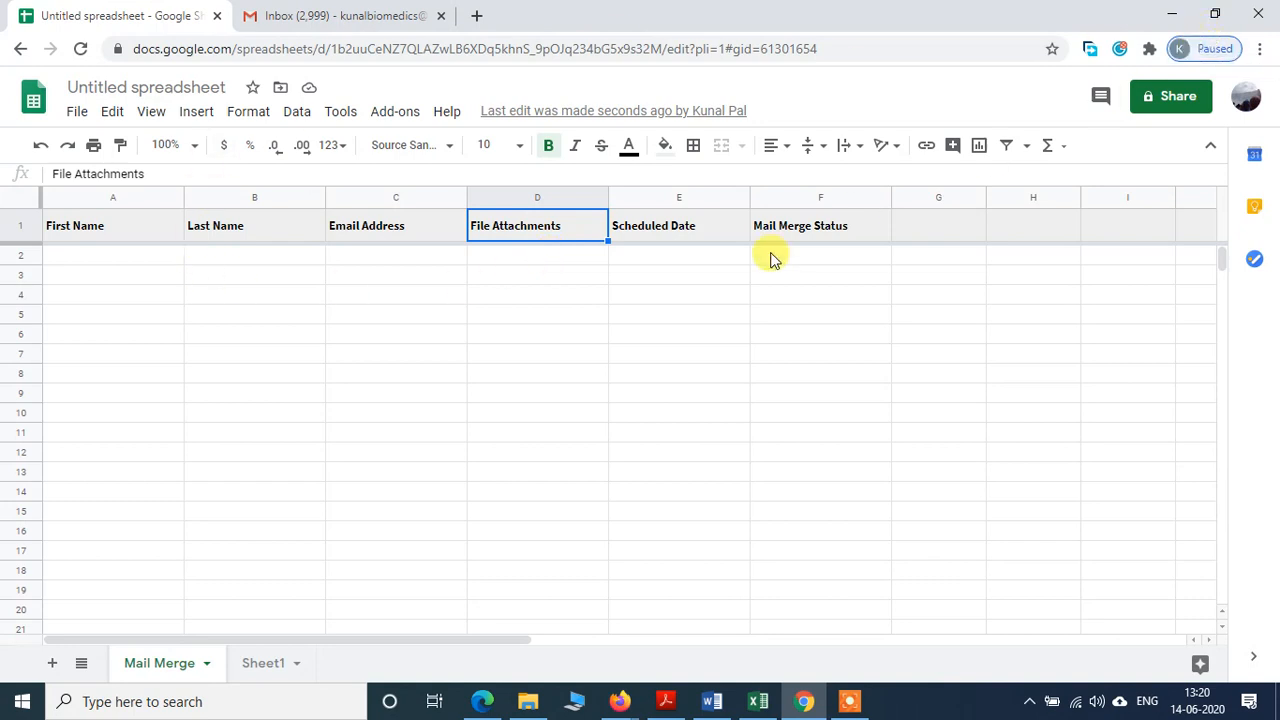
left_click(548, 262)
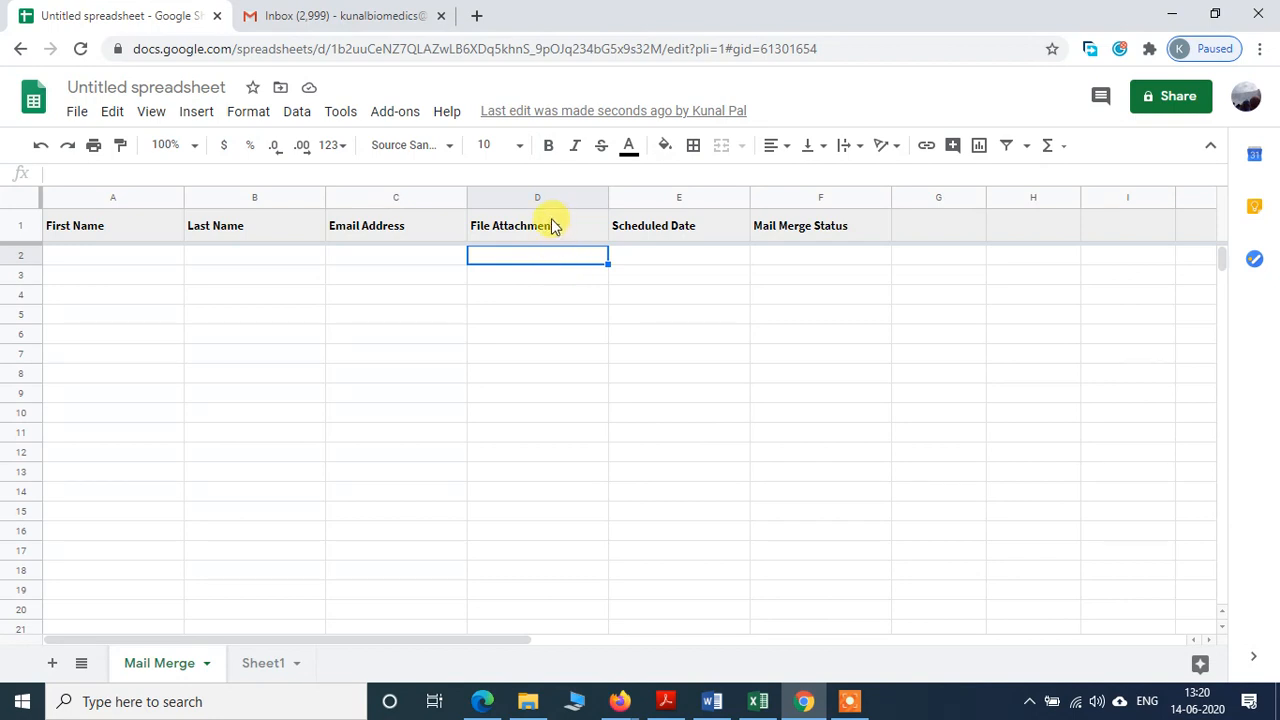
Step: Fill row 2 with the recipient's first name, last name and e-mail address, then view Gmail
left_click(140, 264)
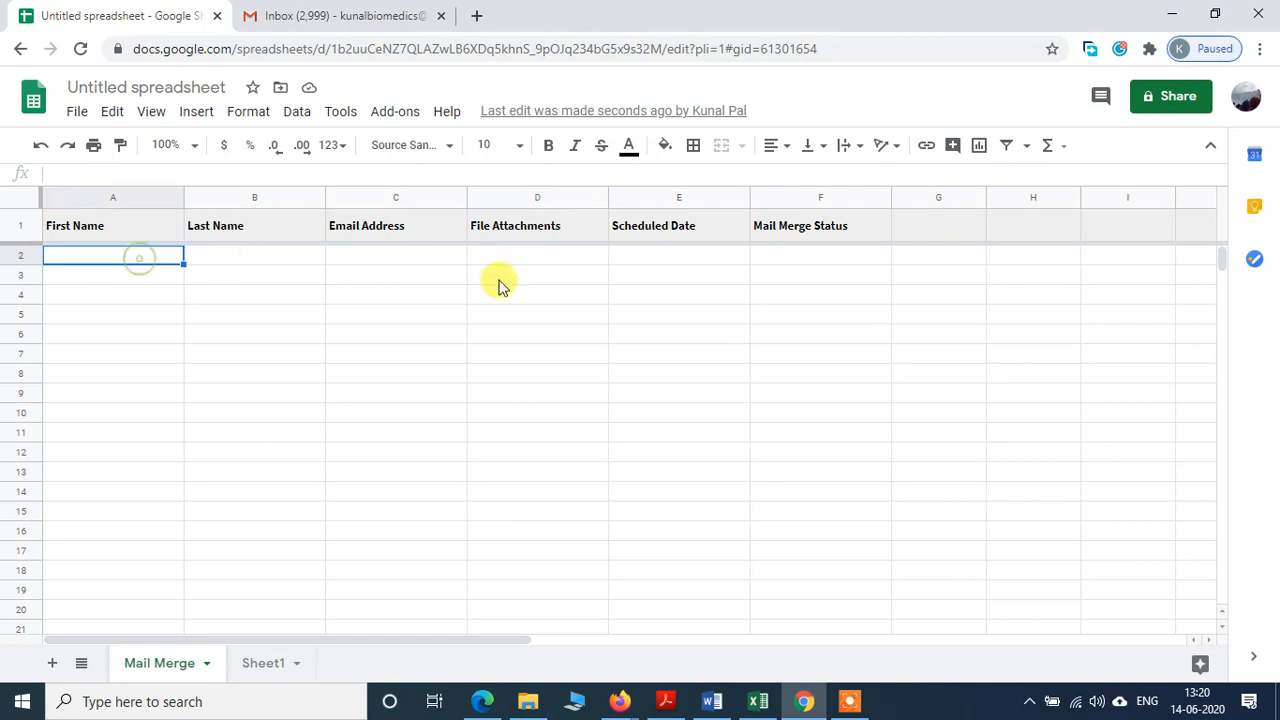
type("Kunal")
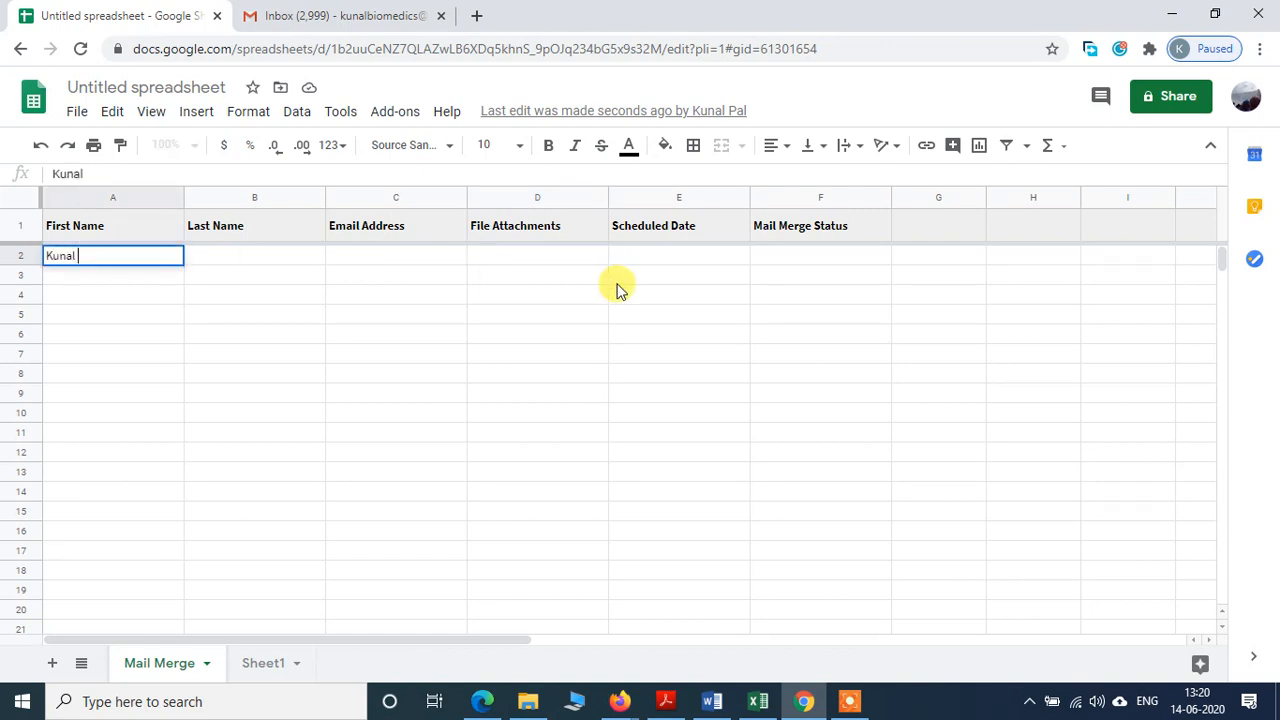
key("Tab")
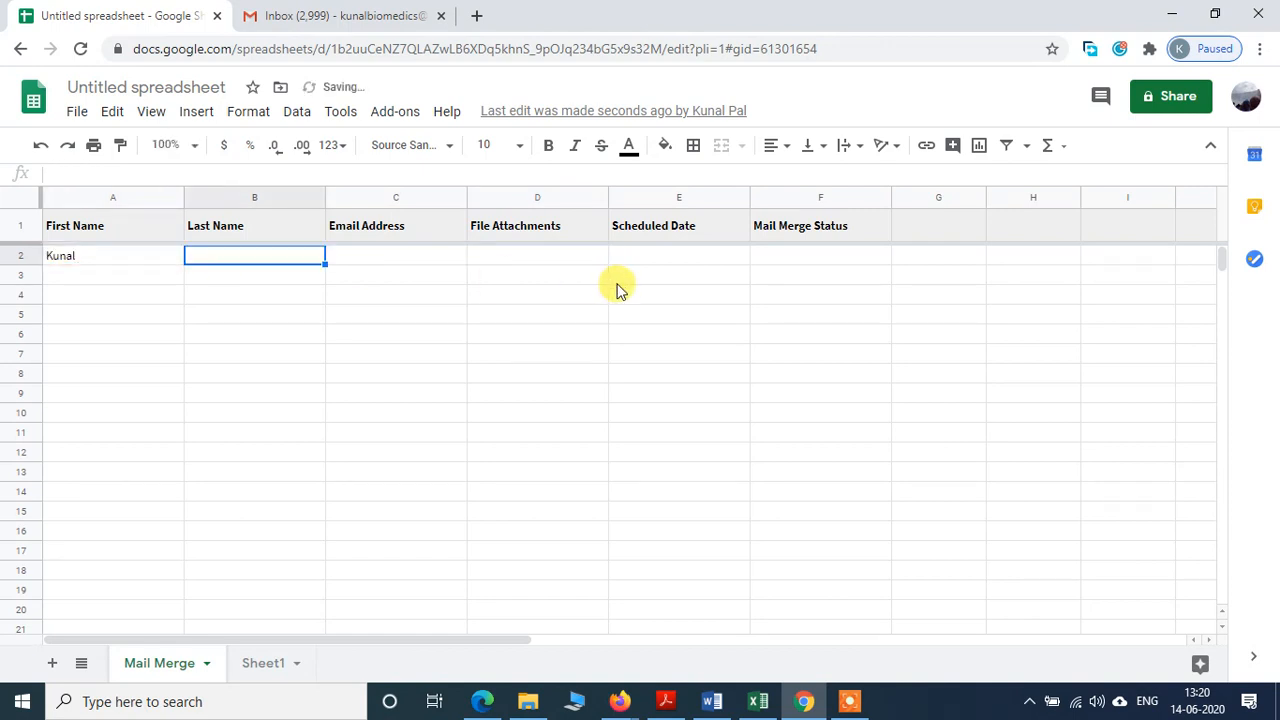
type("Pal")
key("Tab")
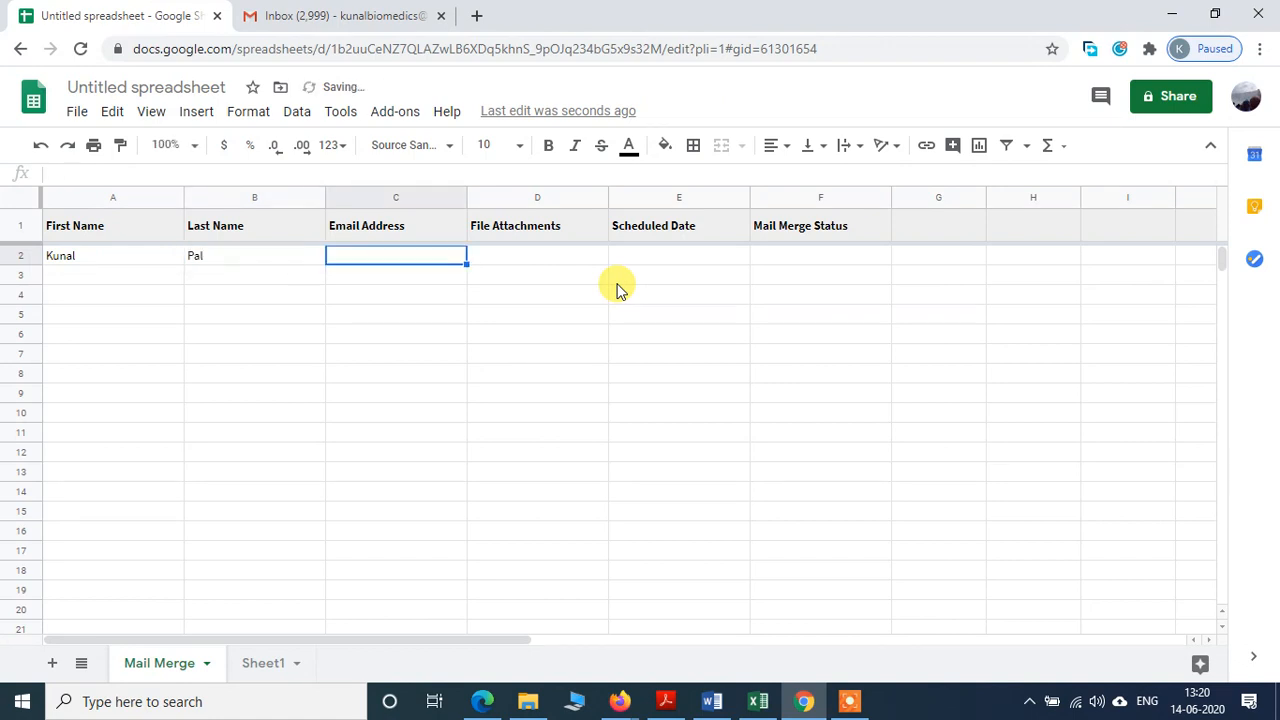
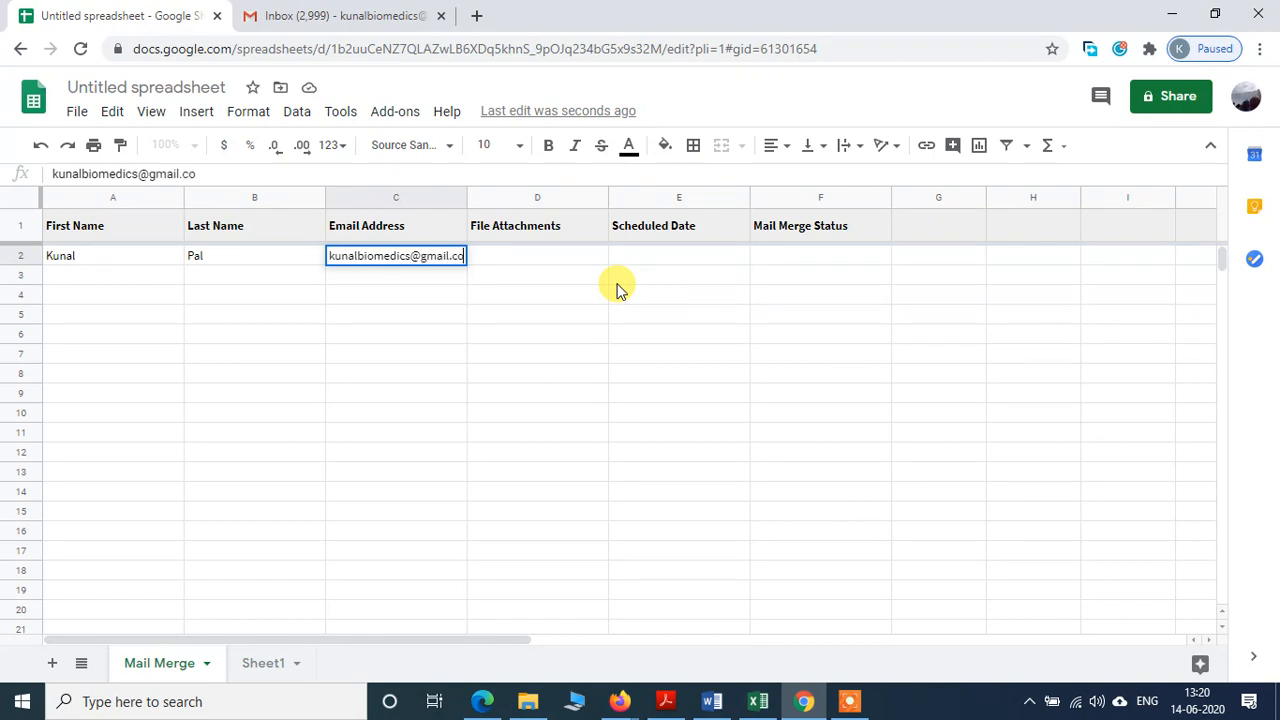
left_click(359, 469)
left_click(405, 15)
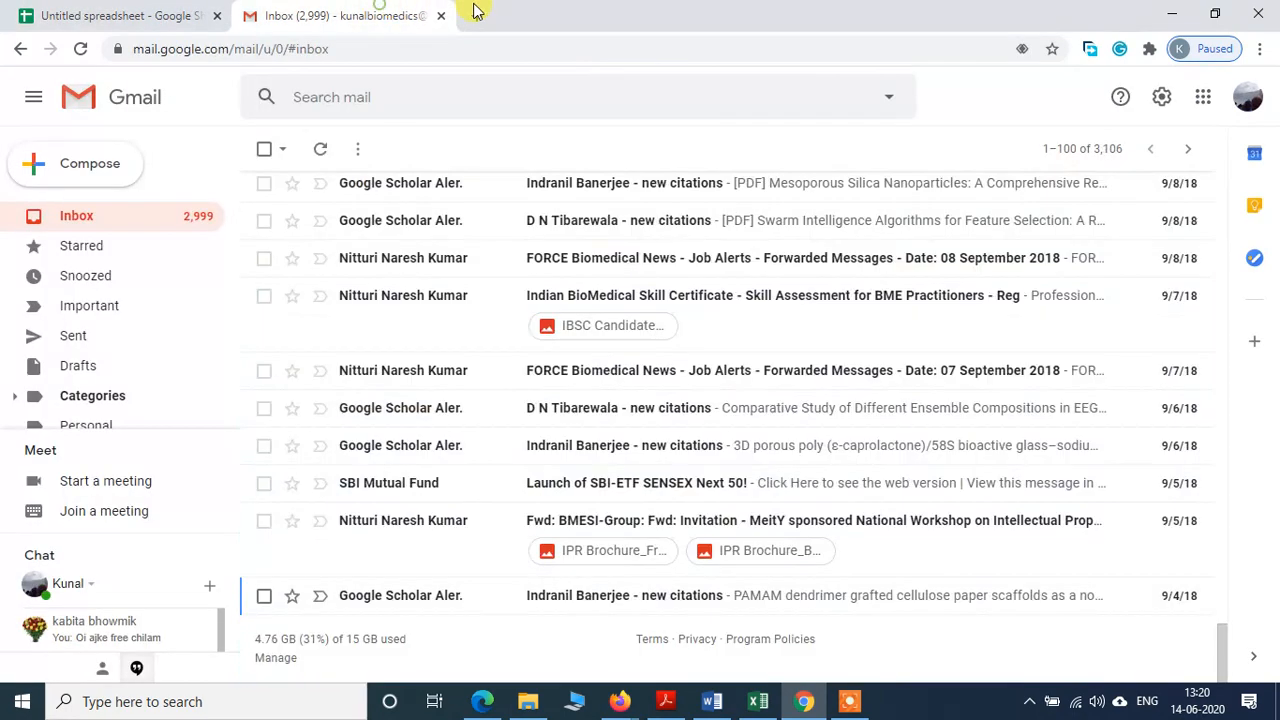
Step: In a new tab go to drive.google.com and select the Polymeric Gels PDF in My Drive
left_click(478, 14)
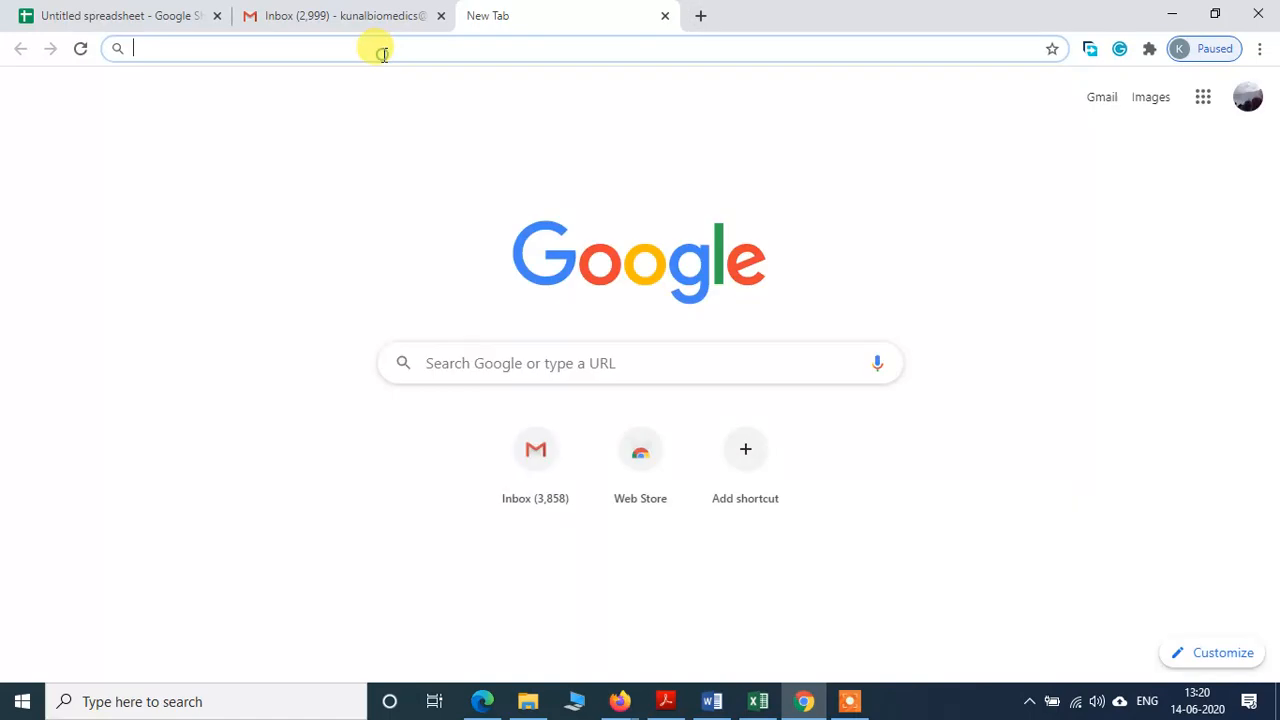
type("drive")
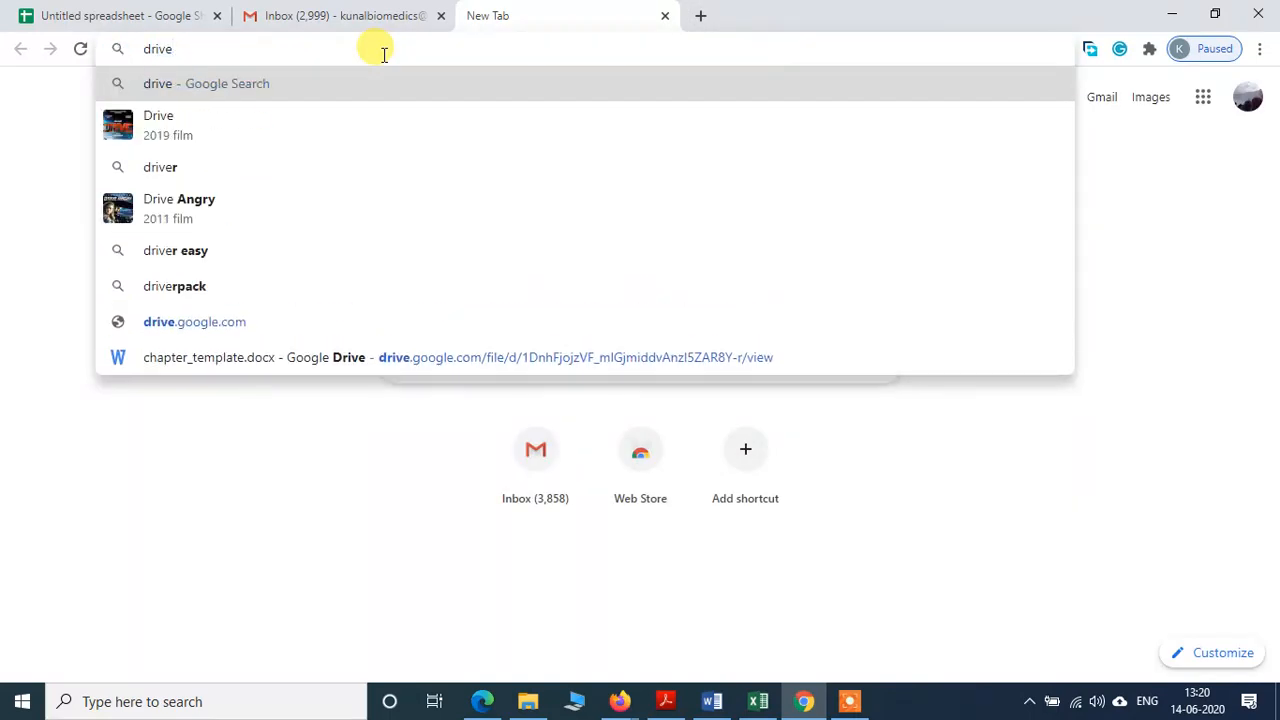
type(".goog")
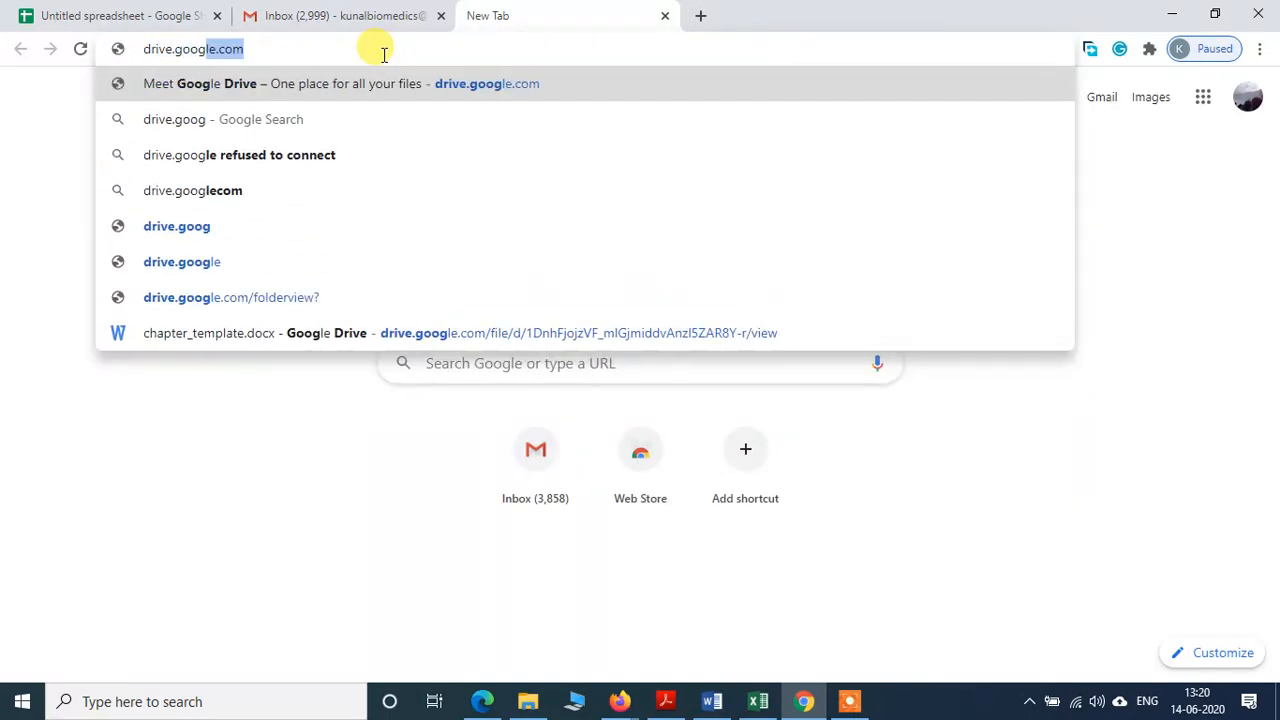
key("Return")
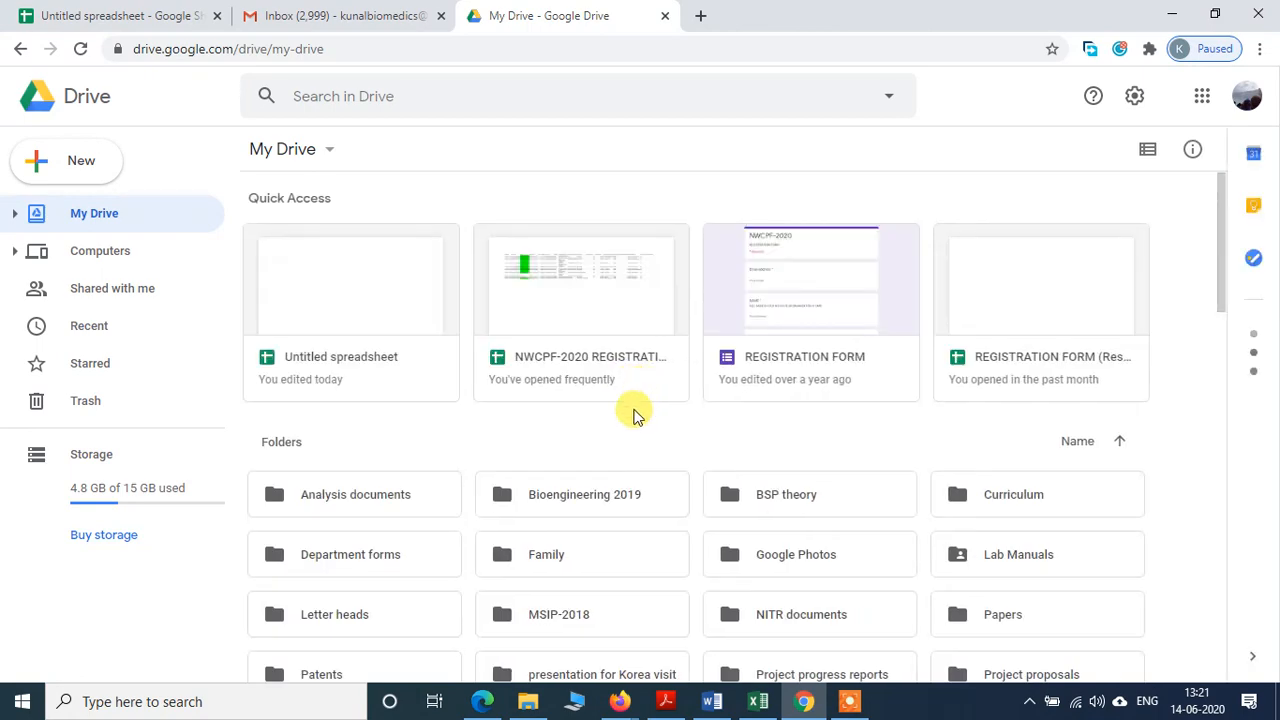
scroll(636, 414, "down", 2)
scroll(636, 414, "down", 5)
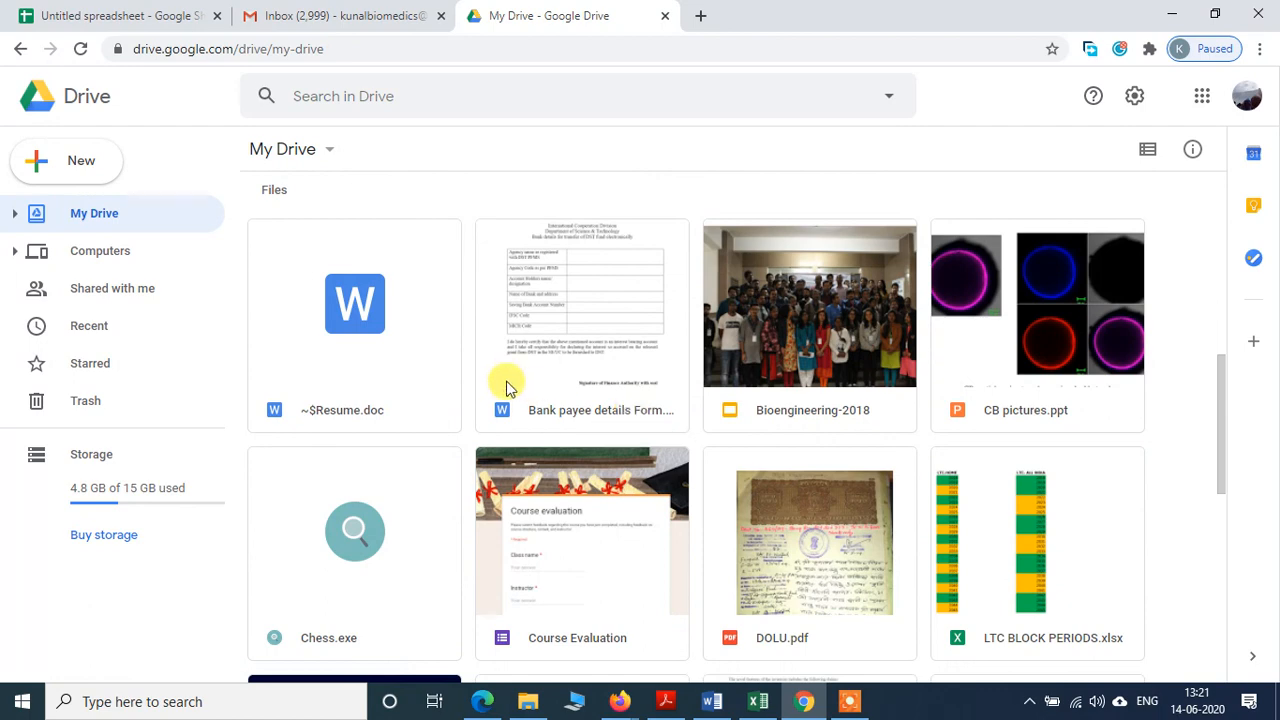
scroll(508, 380, "down", 2)
scroll(505, 387, "down", 2)
scroll(505, 387, "down", 1)
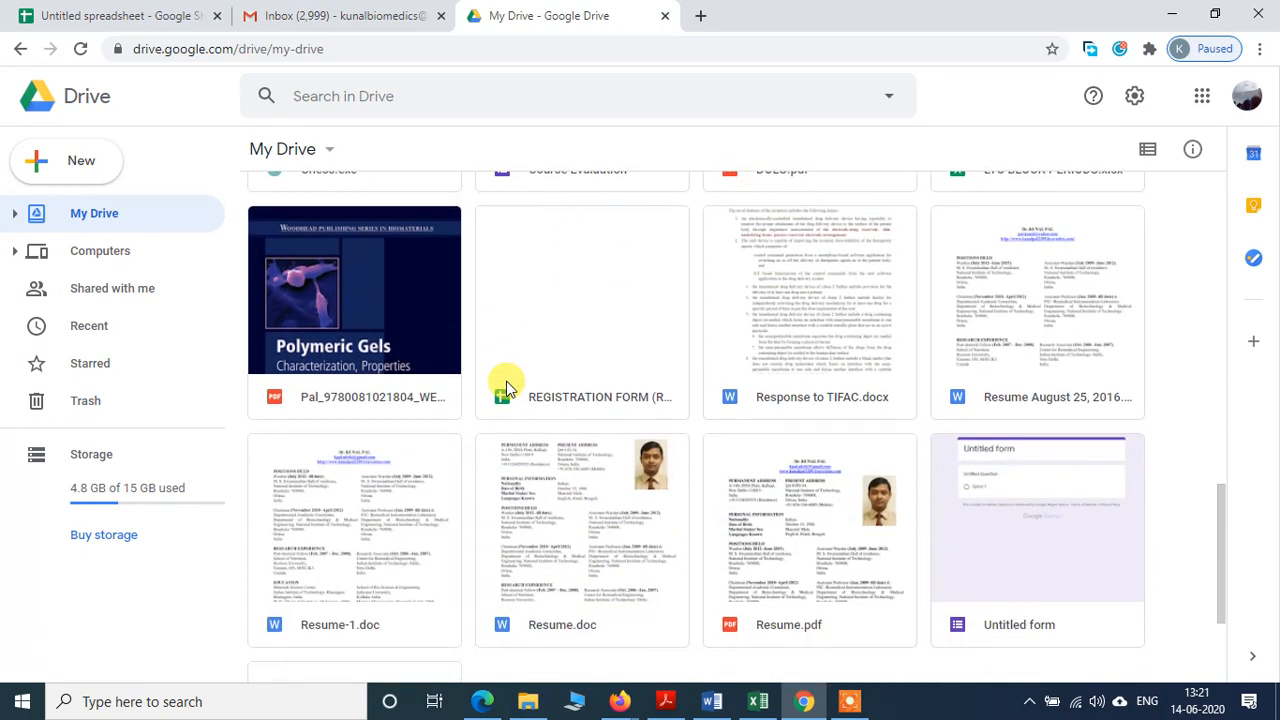
left_click(360, 316)
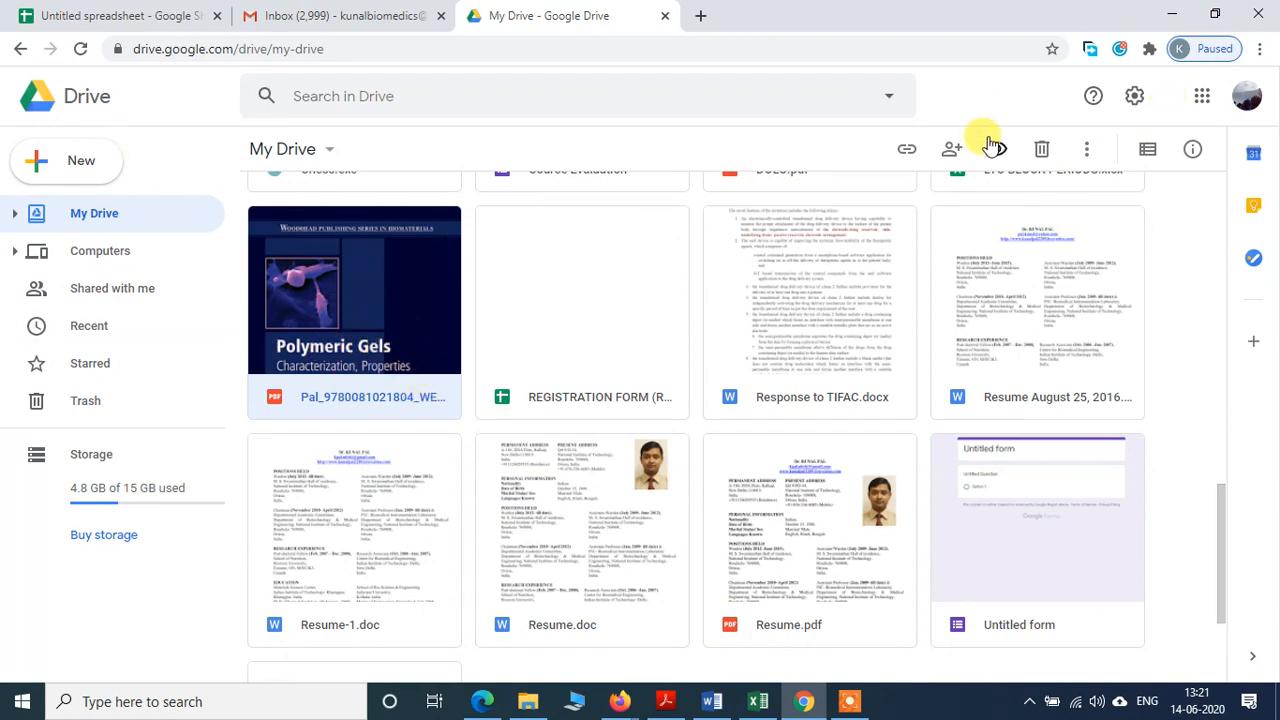
Step: Share the Polymeric Gels PDF as Anyone with the link (Viewer) and copy its link
left_click(906, 153)
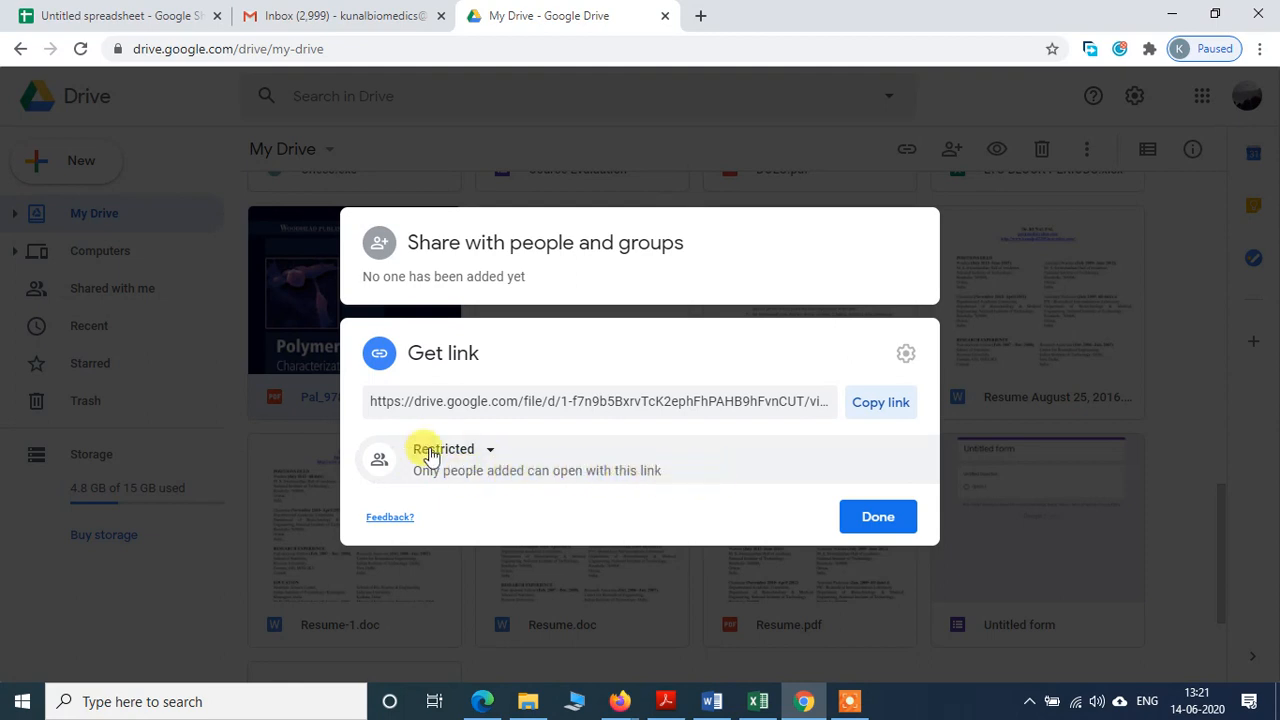
left_click(488, 451)
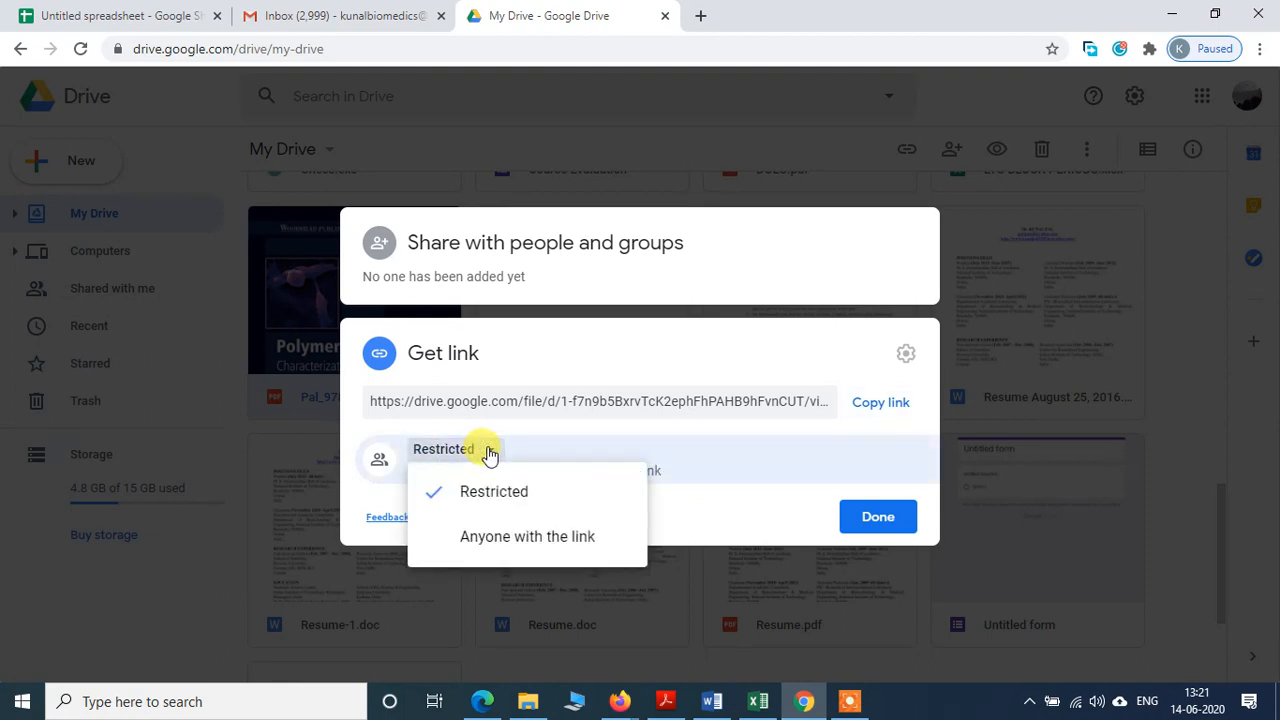
left_click(508, 538)
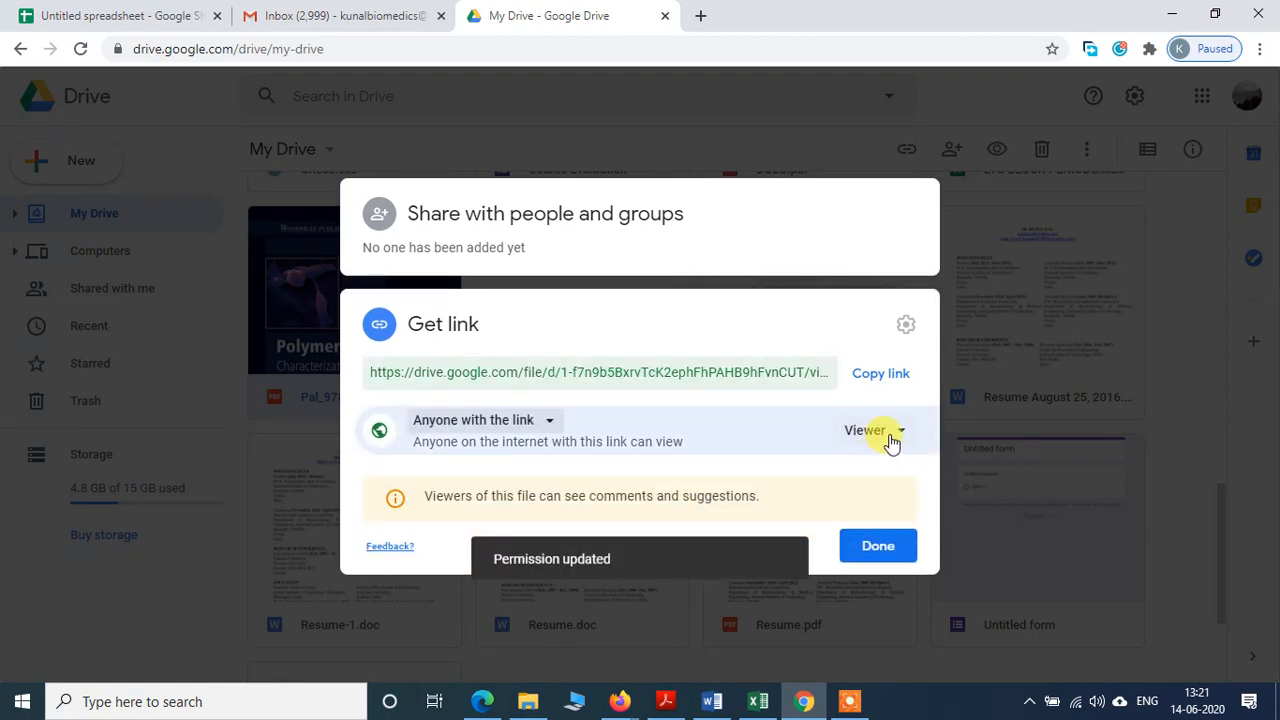
left_click(878, 385)
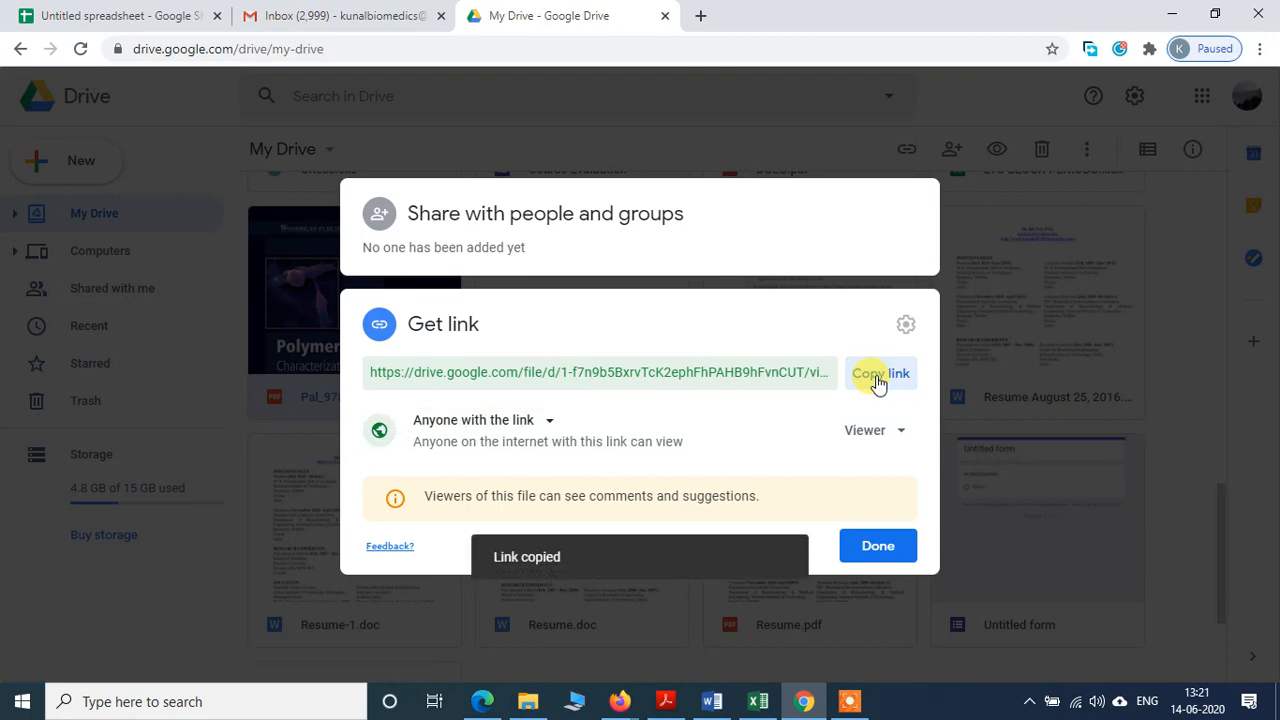
left_click(30, 15)
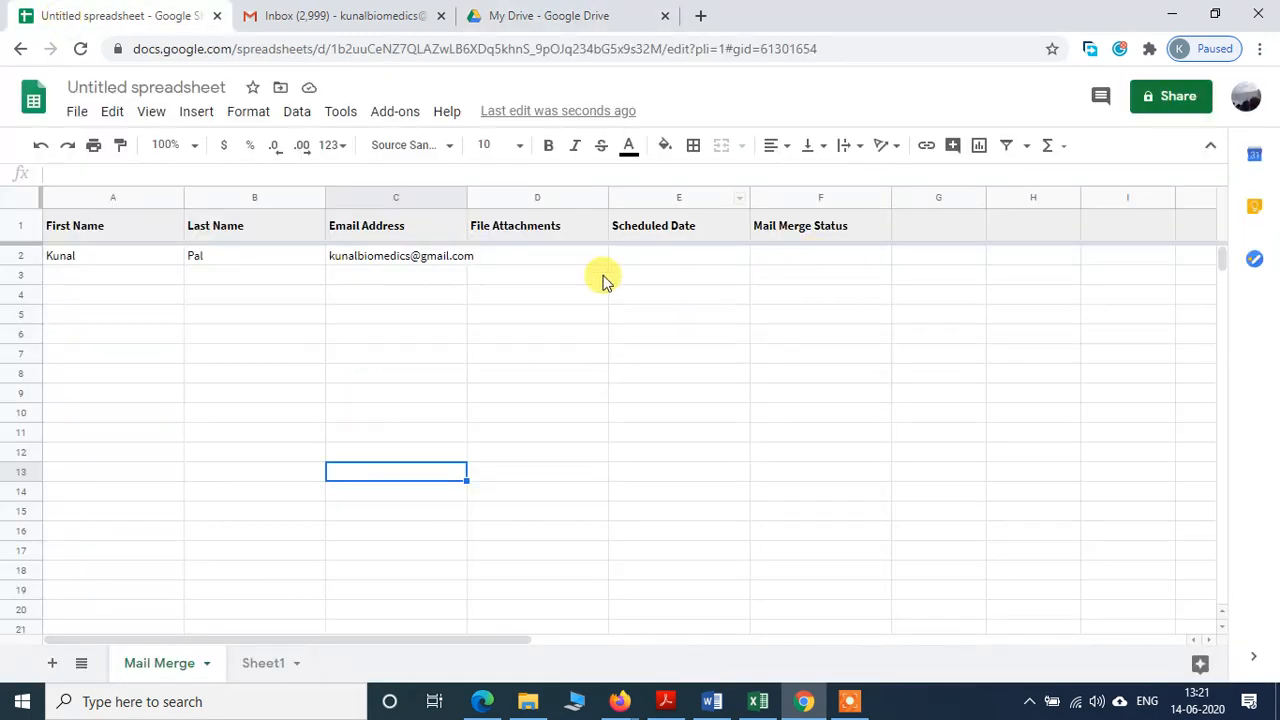
Step: Paste the PDF's Drive link into D2 under File Attachments
left_click(558, 262)
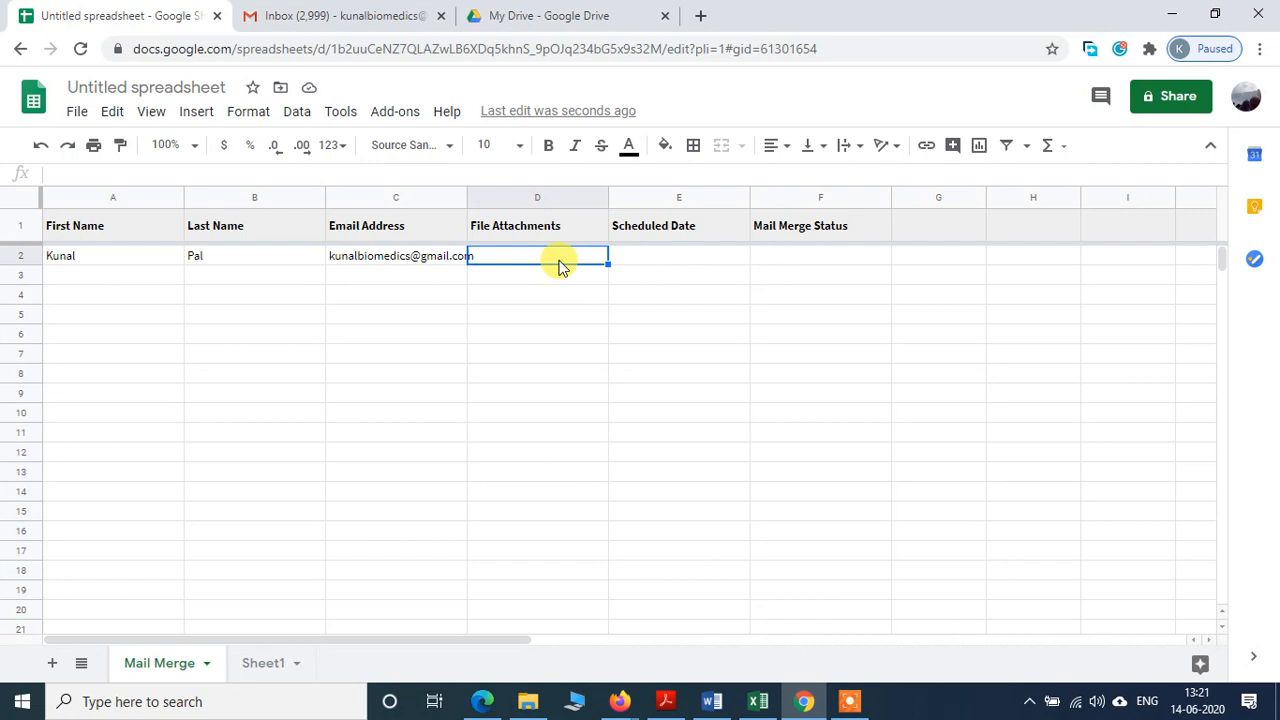
key("ctrl+v")
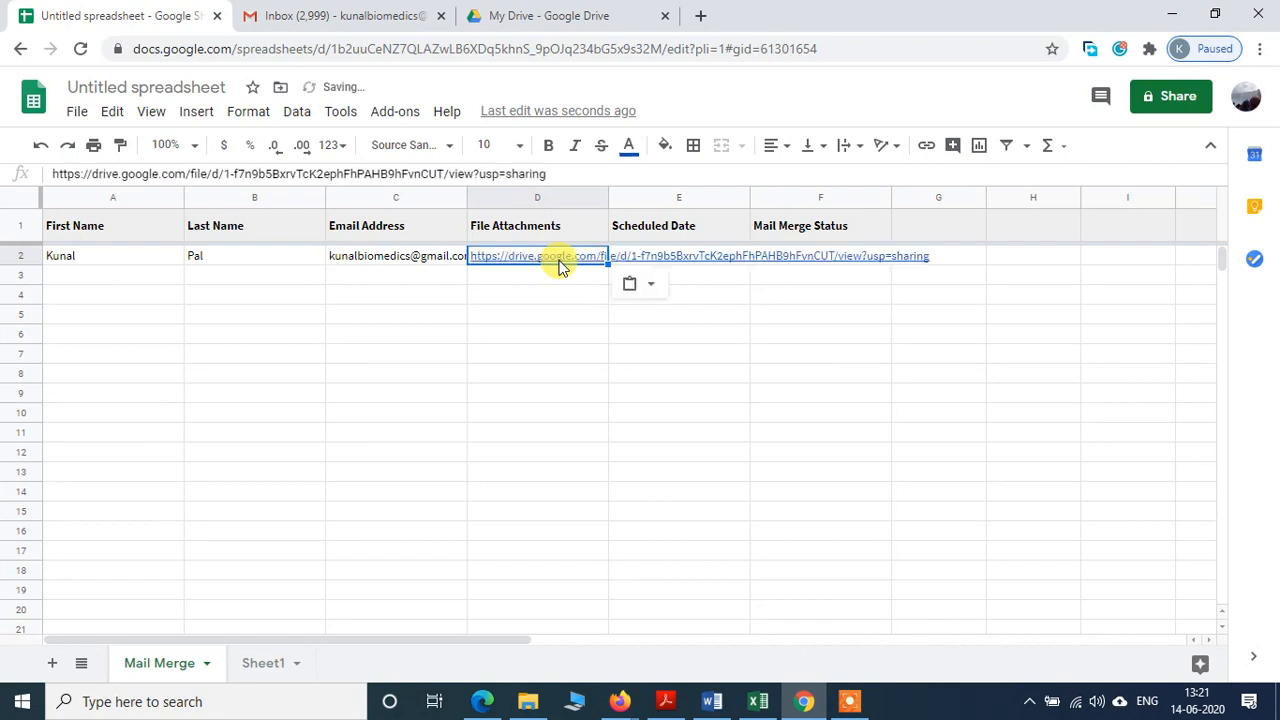
left_click(543, 375)
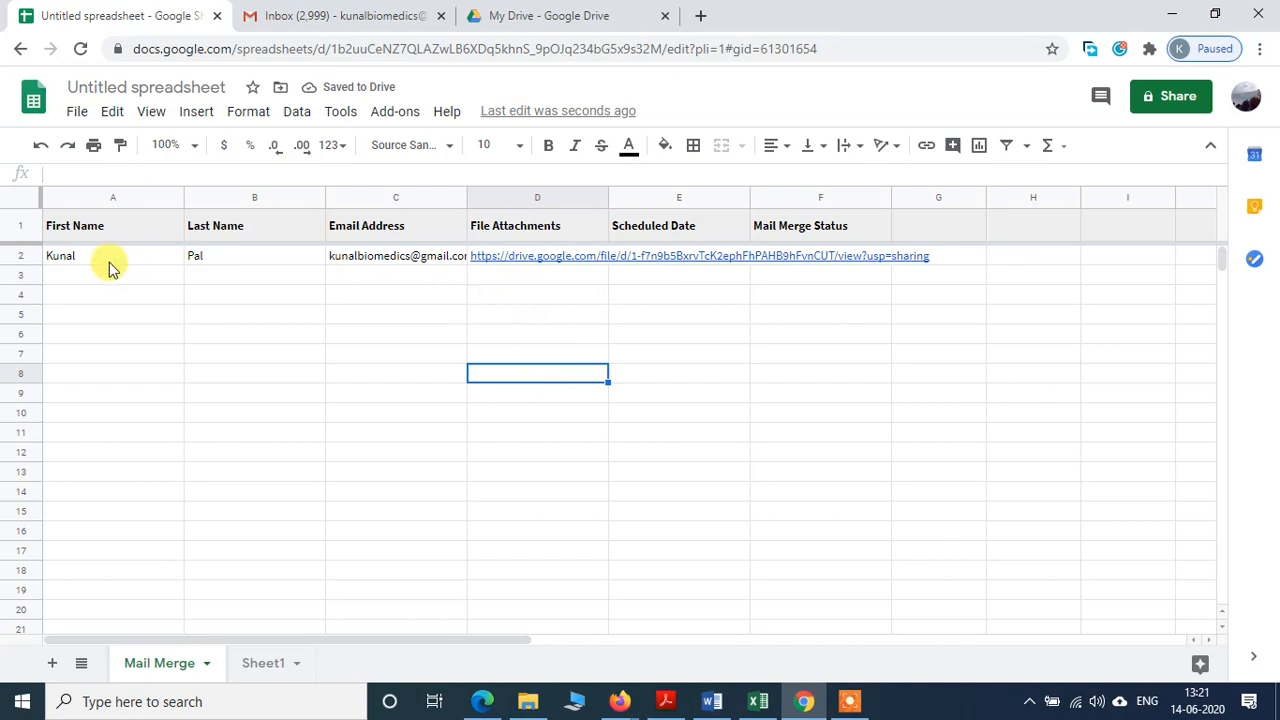
Step: Copy row 2 (A2:D2) into rows 3, 4 and 5
left_click_drag(95, 256, 551, 257)
key("ctrl+c")
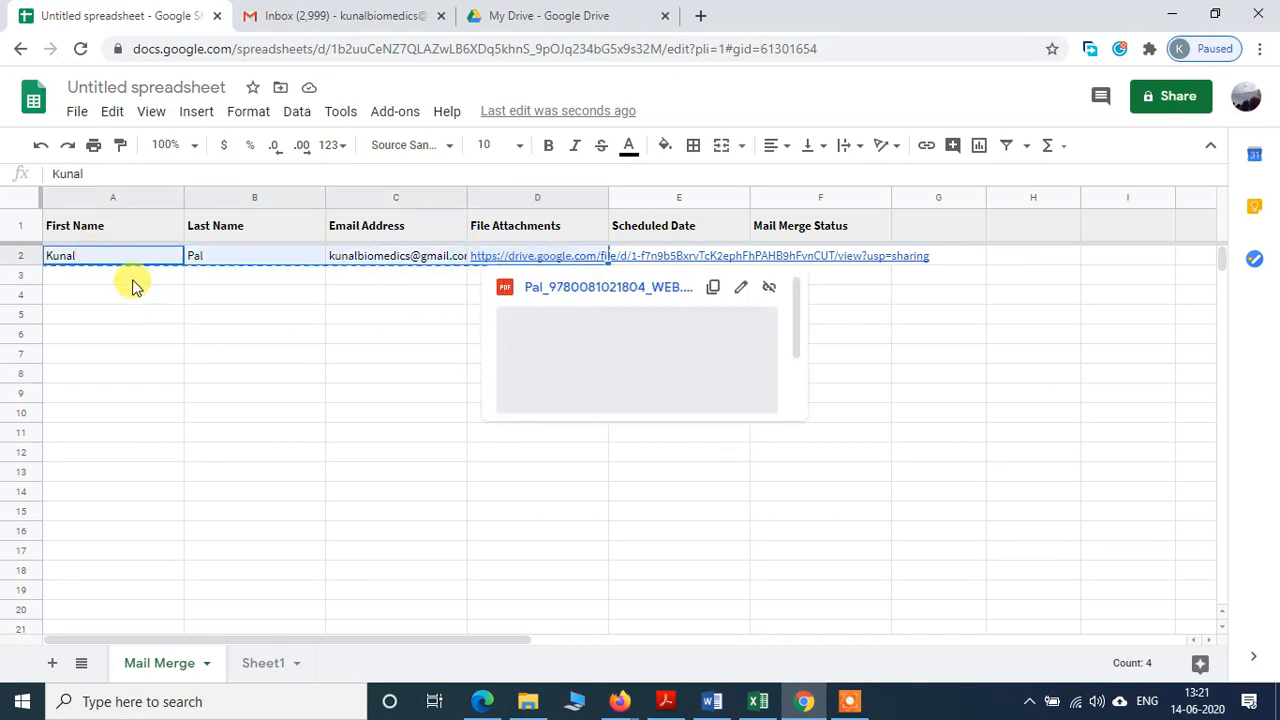
left_click(134, 280)
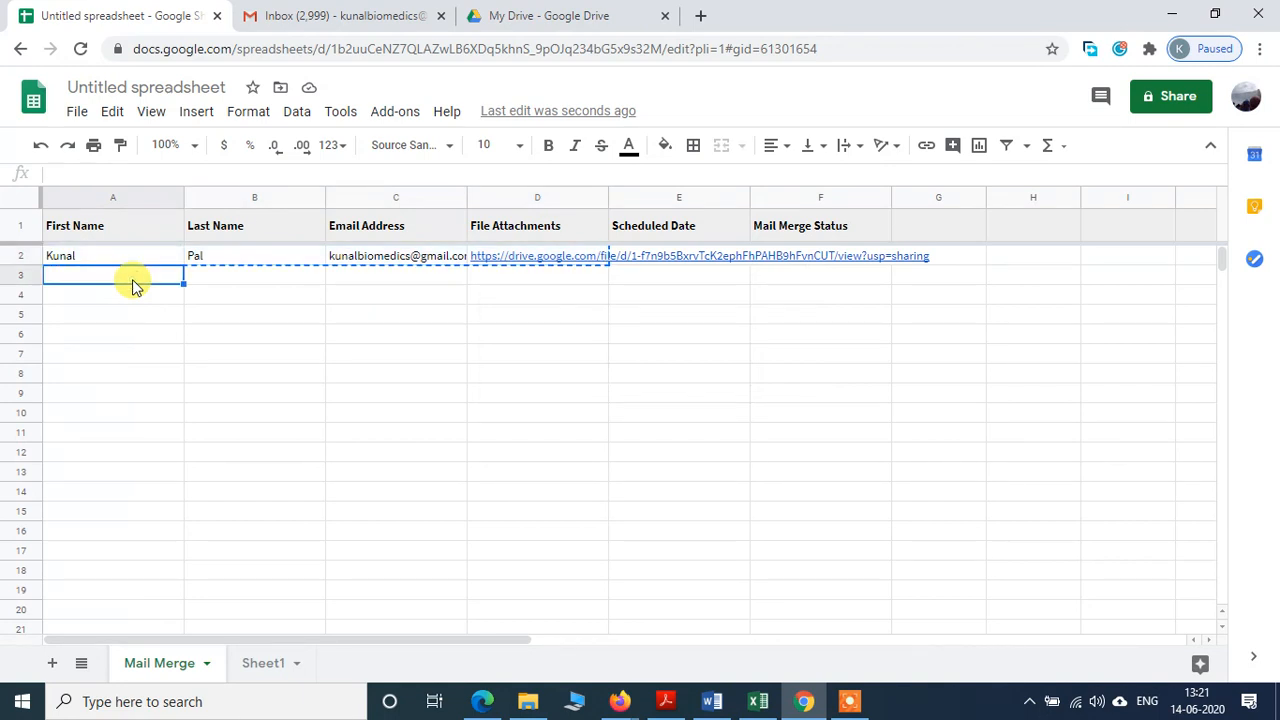
key("ctrl+v")
left_click(129, 300)
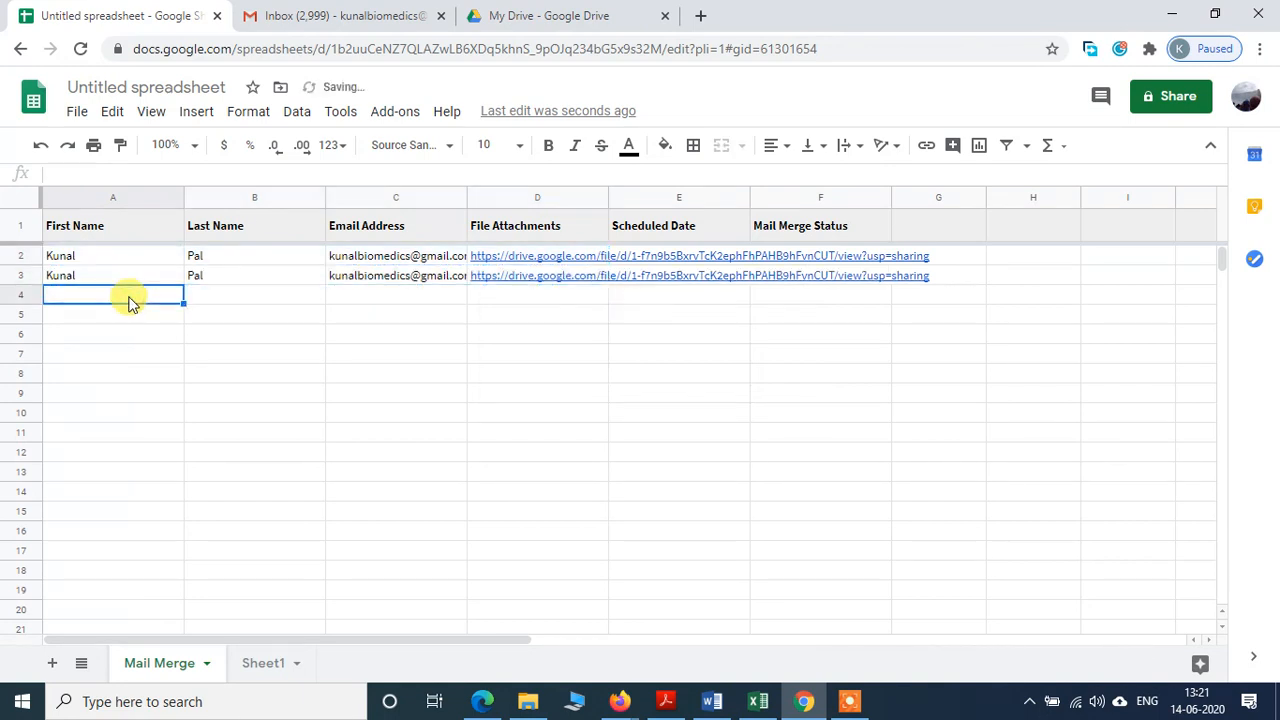
key("ctrl+v")
left_click(128, 318)
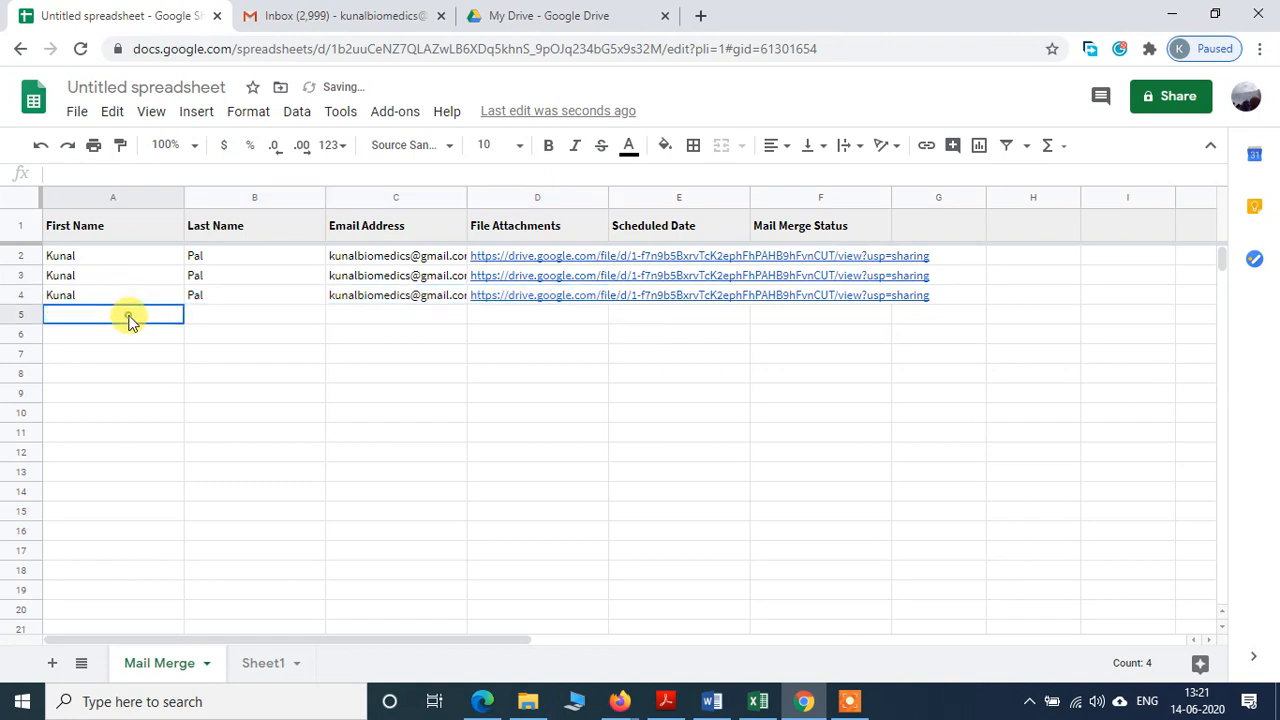
key("ctrl+v")
Step: Widen column D so the full Drive links show
left_click_drag(455, 414, 477, 420)
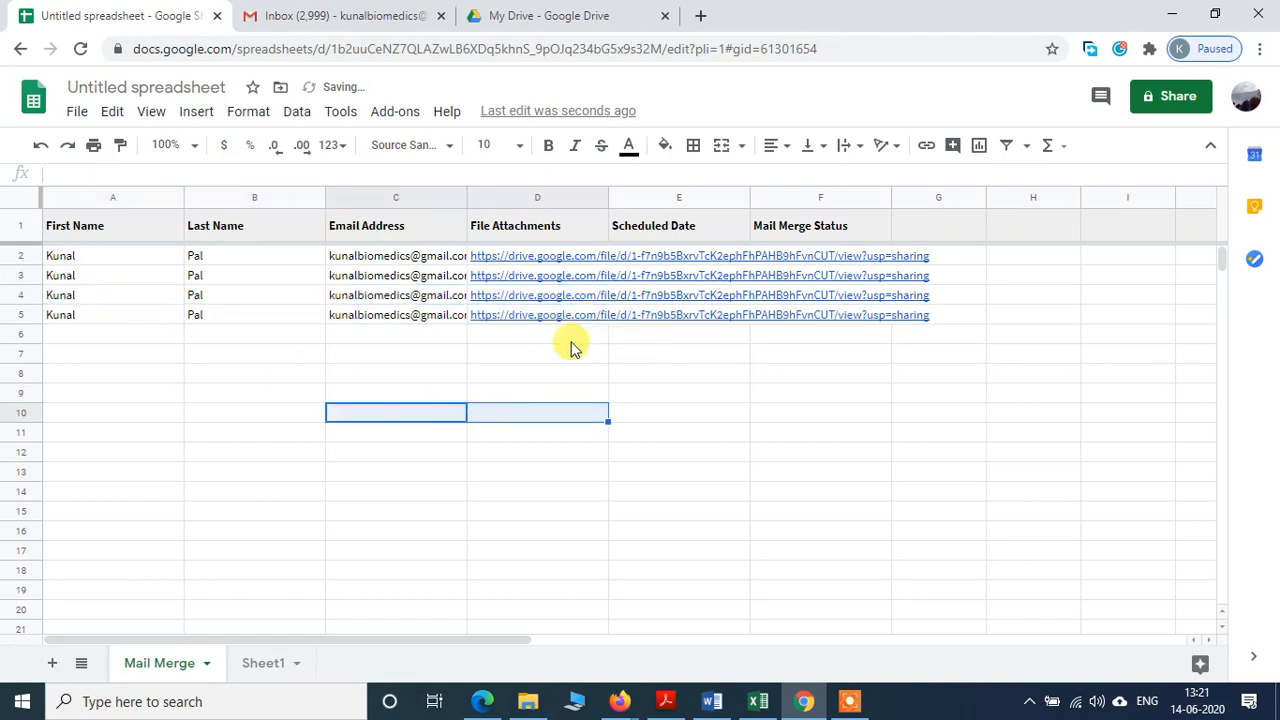
left_click_drag(600, 197, 939, 190)
left_click(508, 378)
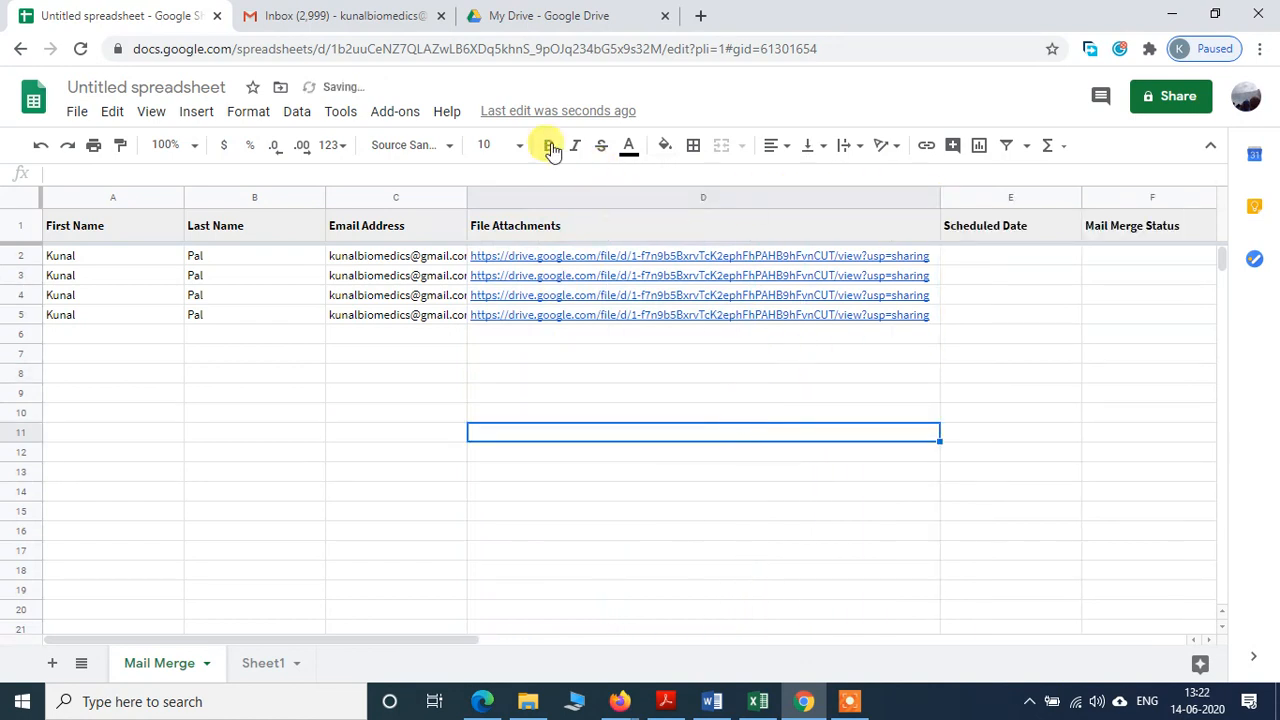
Step: Open Configure Mail Merge from the Mail Merge with Attachments add-on menu
left_click(395, 113)
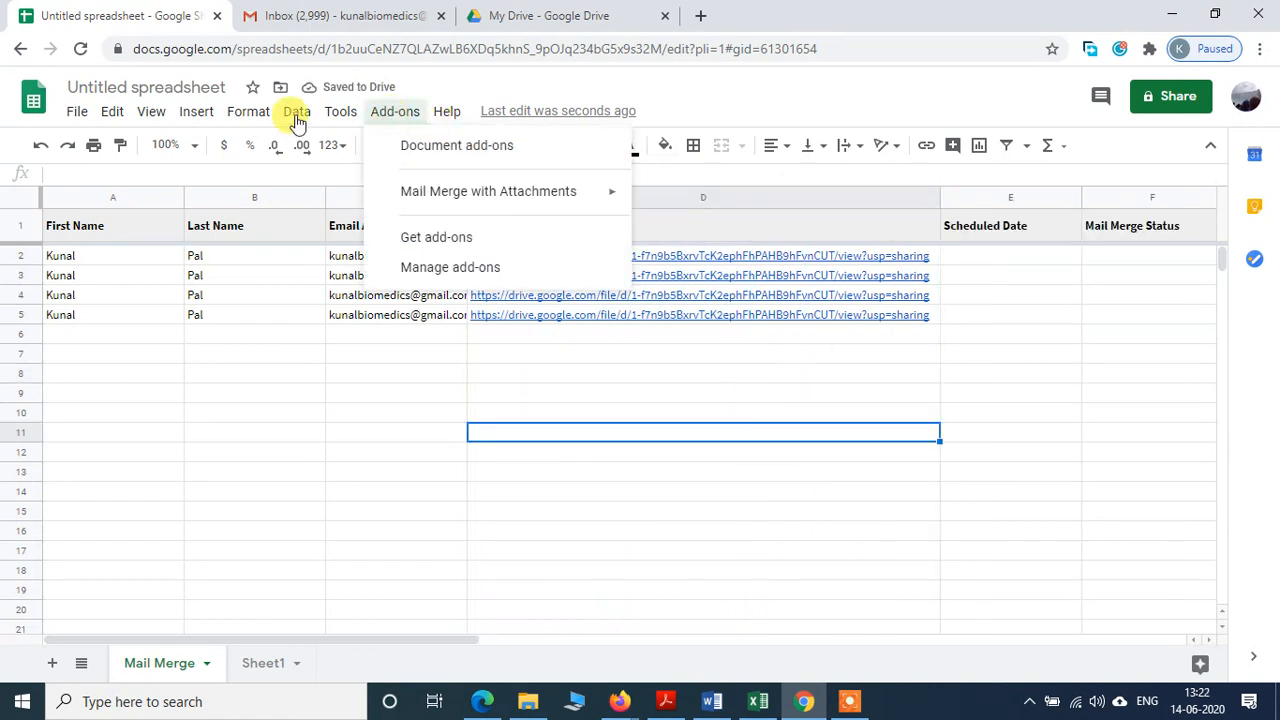
left_click(337, 113)
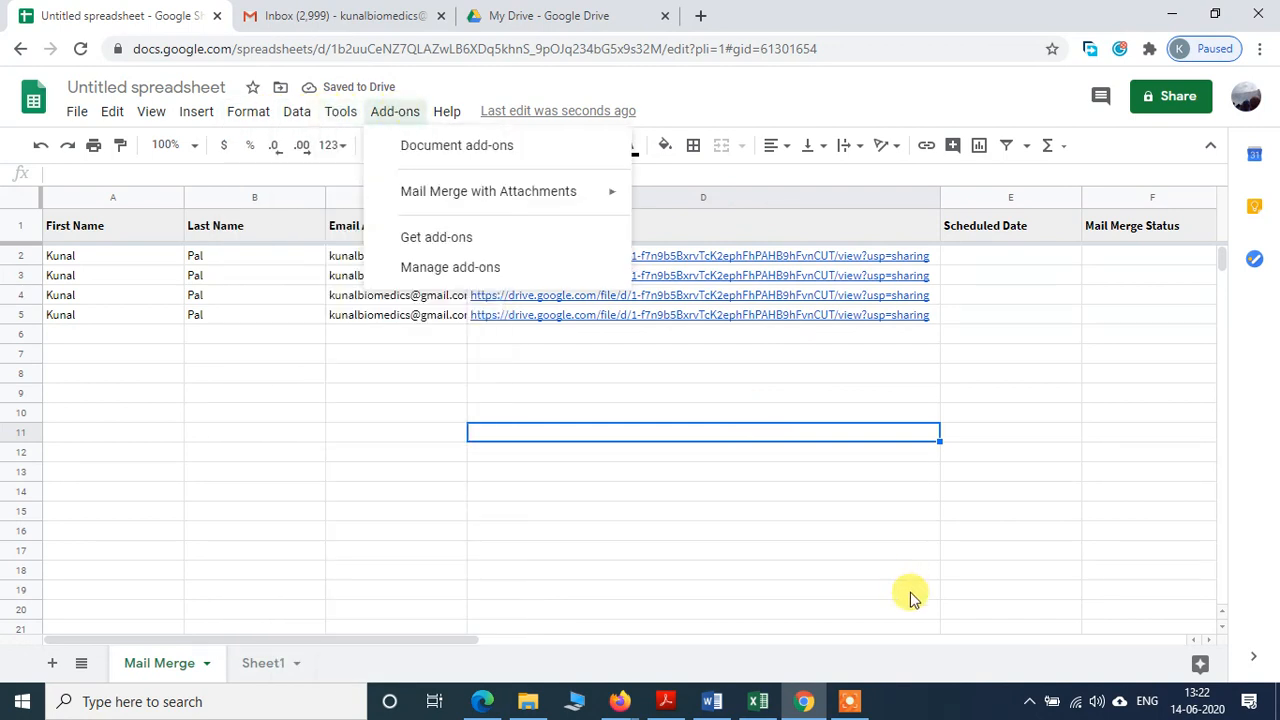
left_click(988, 551)
left_click(408, 114)
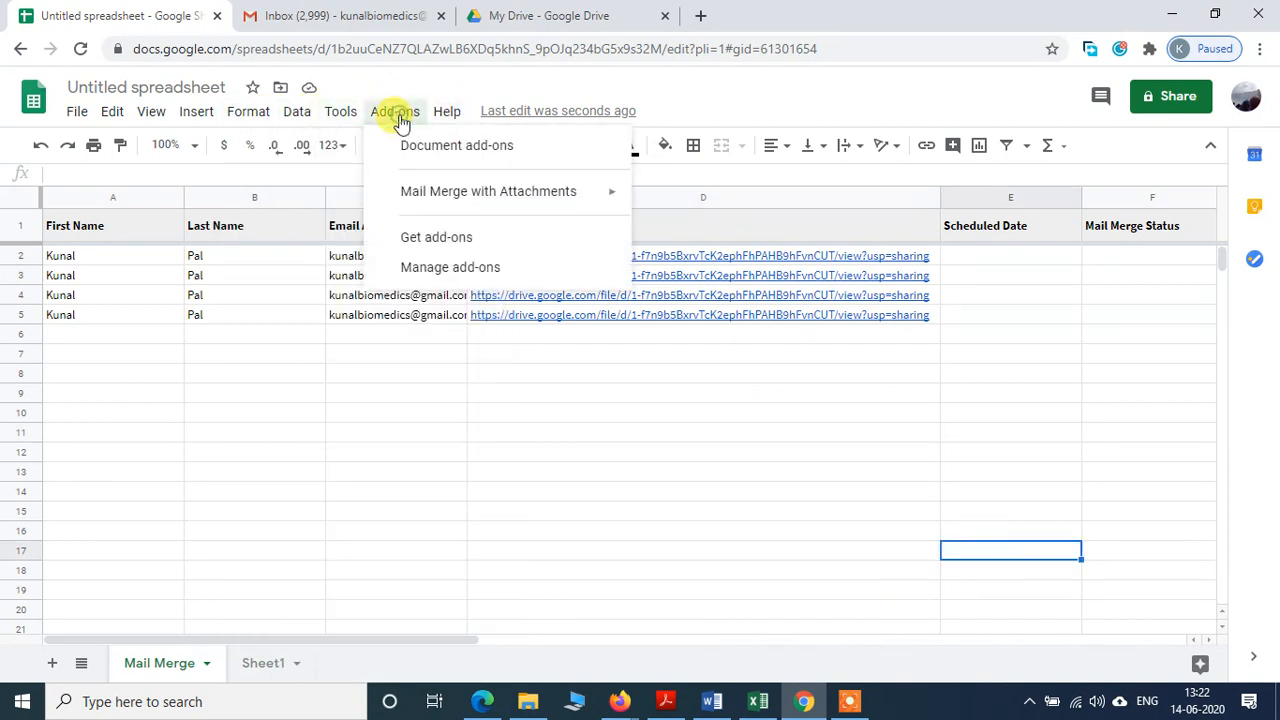
mouse_move(573, 197)
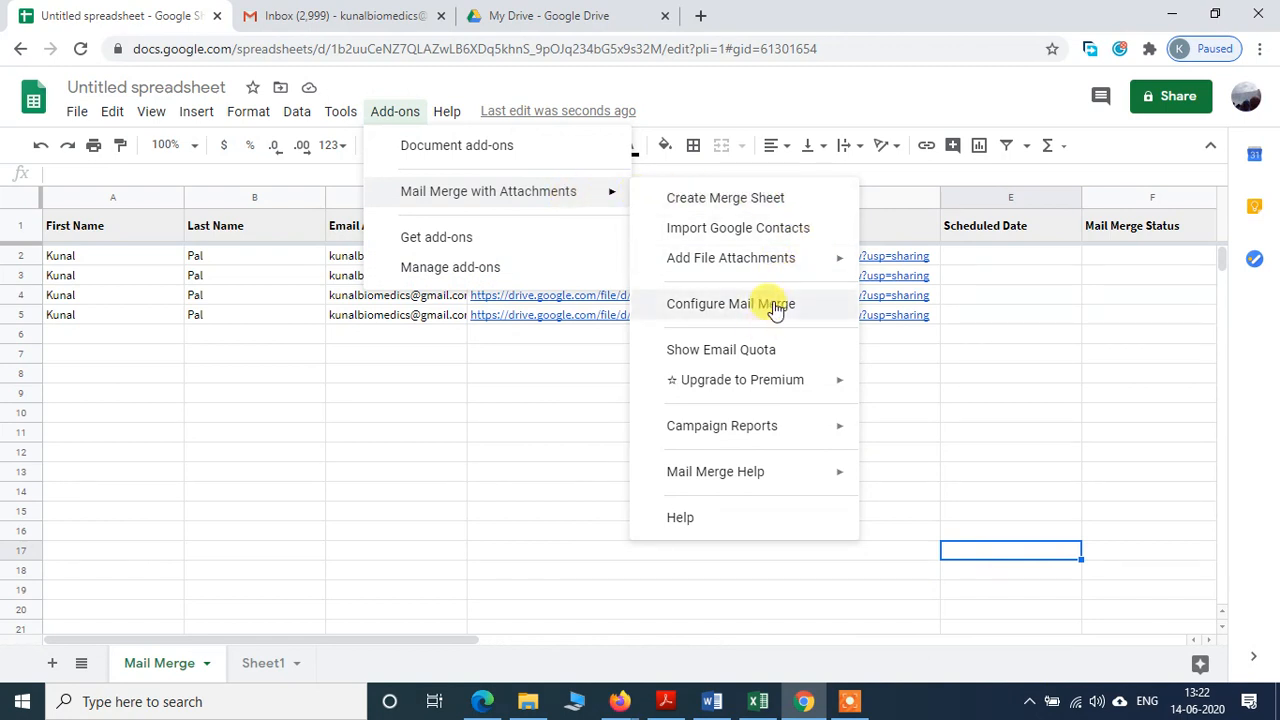
left_click(775, 306)
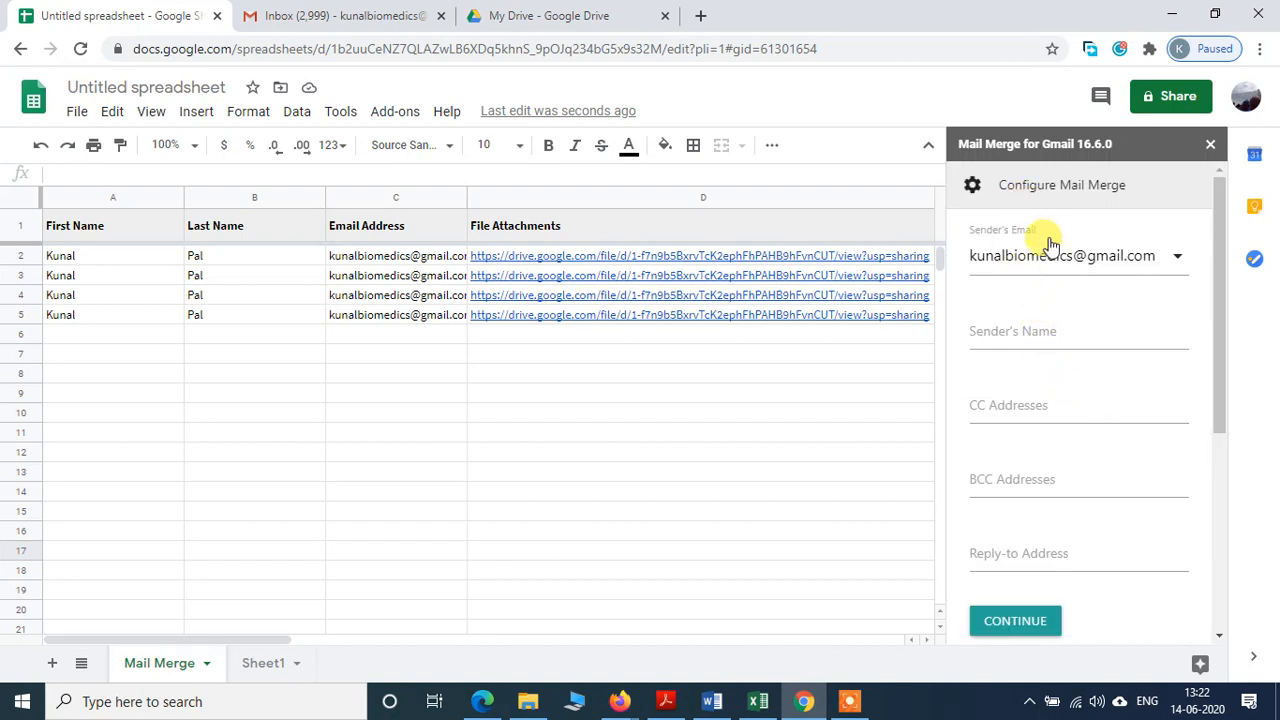
Step: Enter the sender's name, then move to CC Addresses and scroll to the remaining steps
left_click(1024, 338)
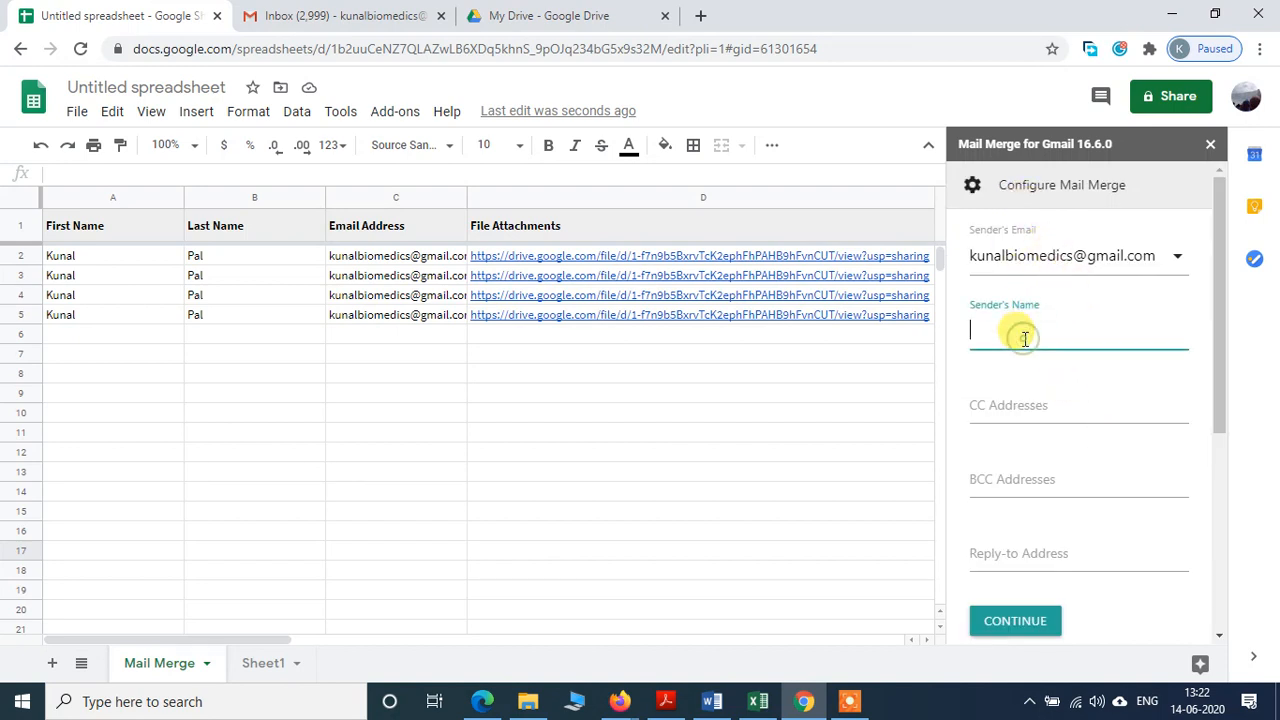
type("Kuna")
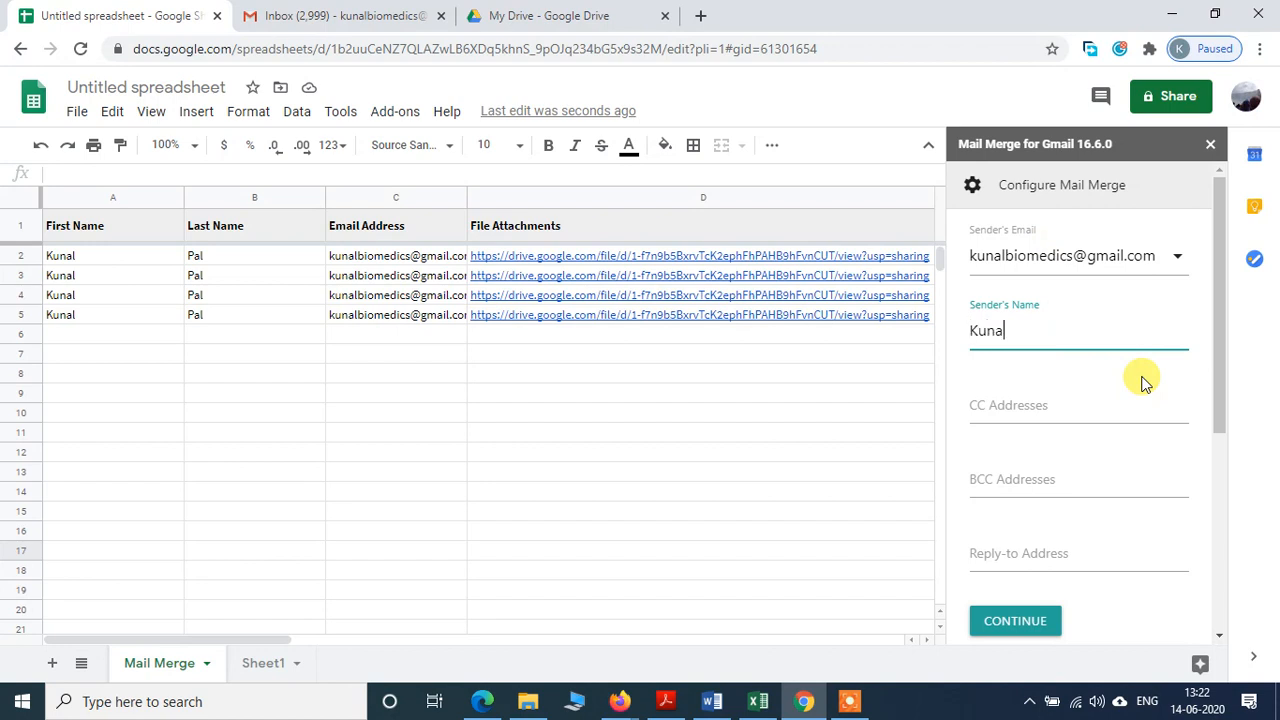
type("l Pal")
left_click(988, 408)
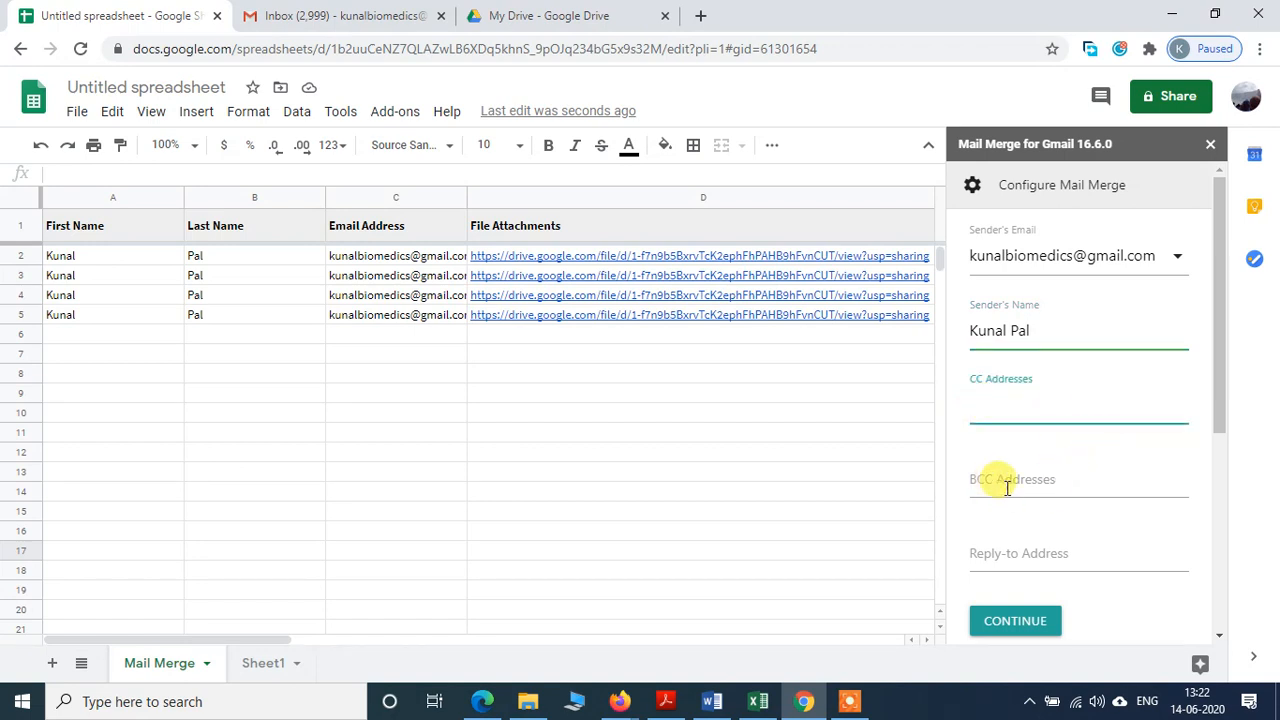
scroll(1030, 540, "down", 3)
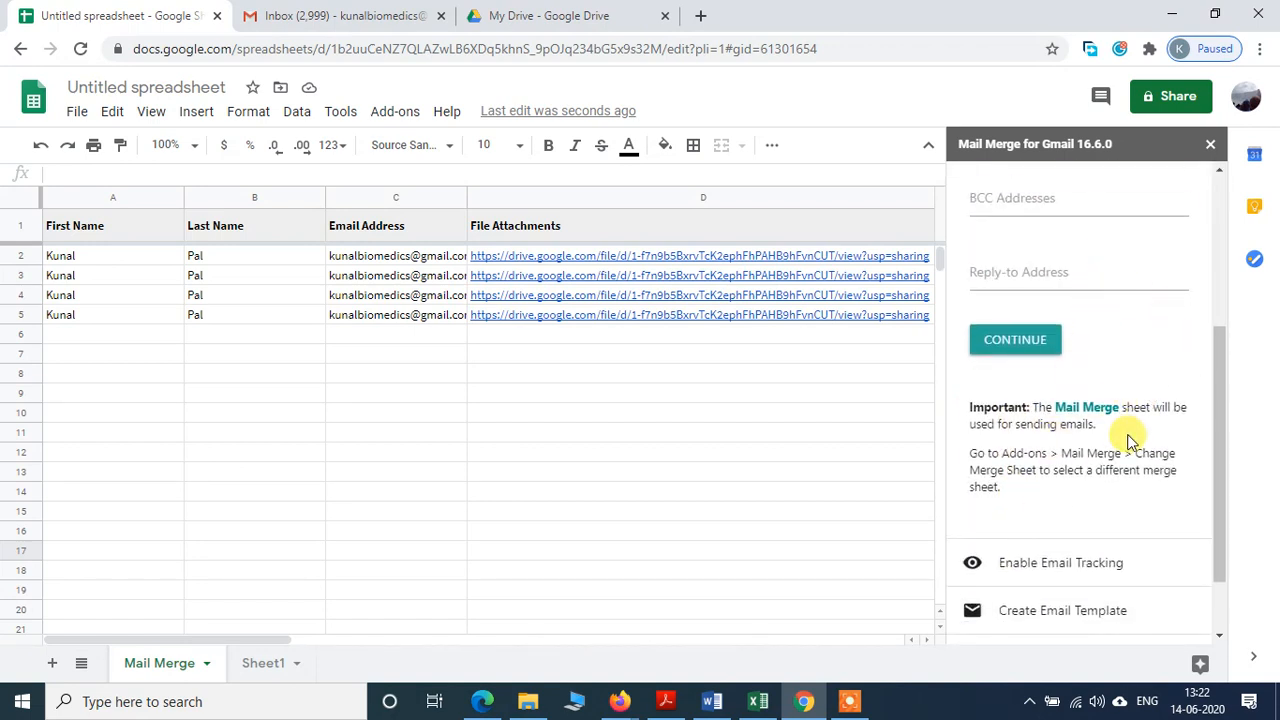
scroll(1153, 450, "down", 1)
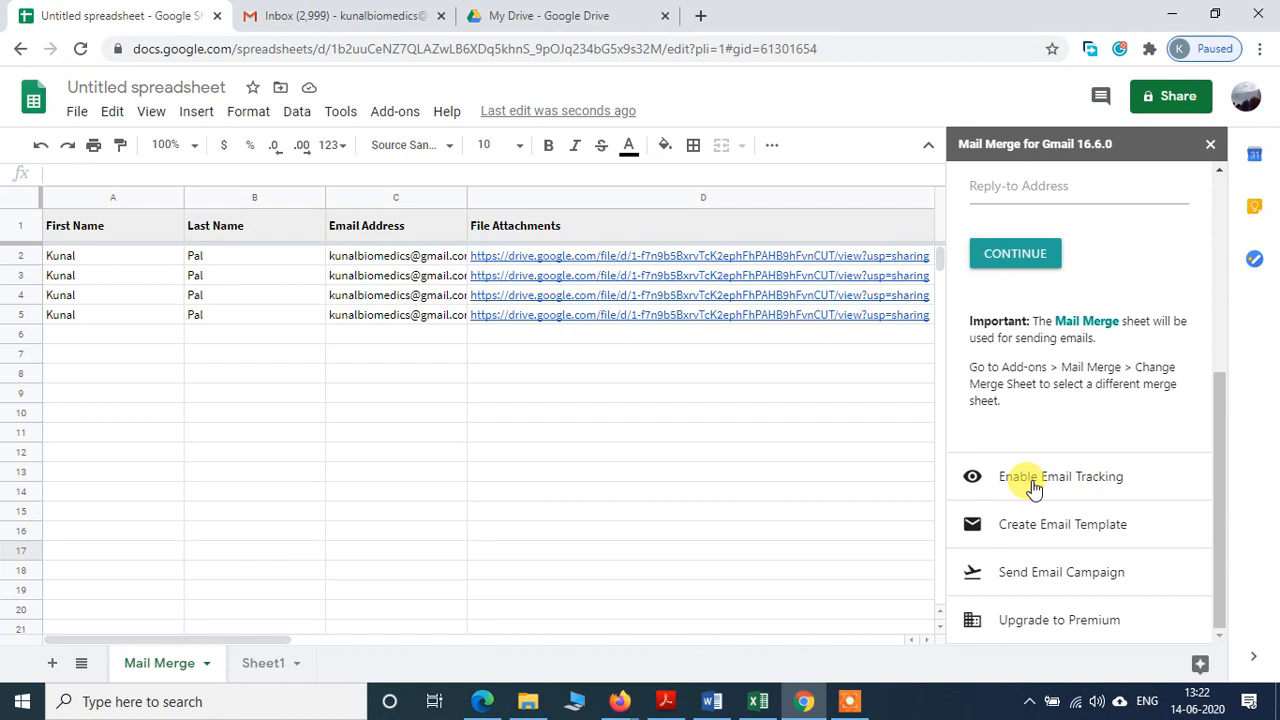
Step: Under Create Email Template, switch from Use a Gmail draft to Use a visual editor
left_click(1074, 532)
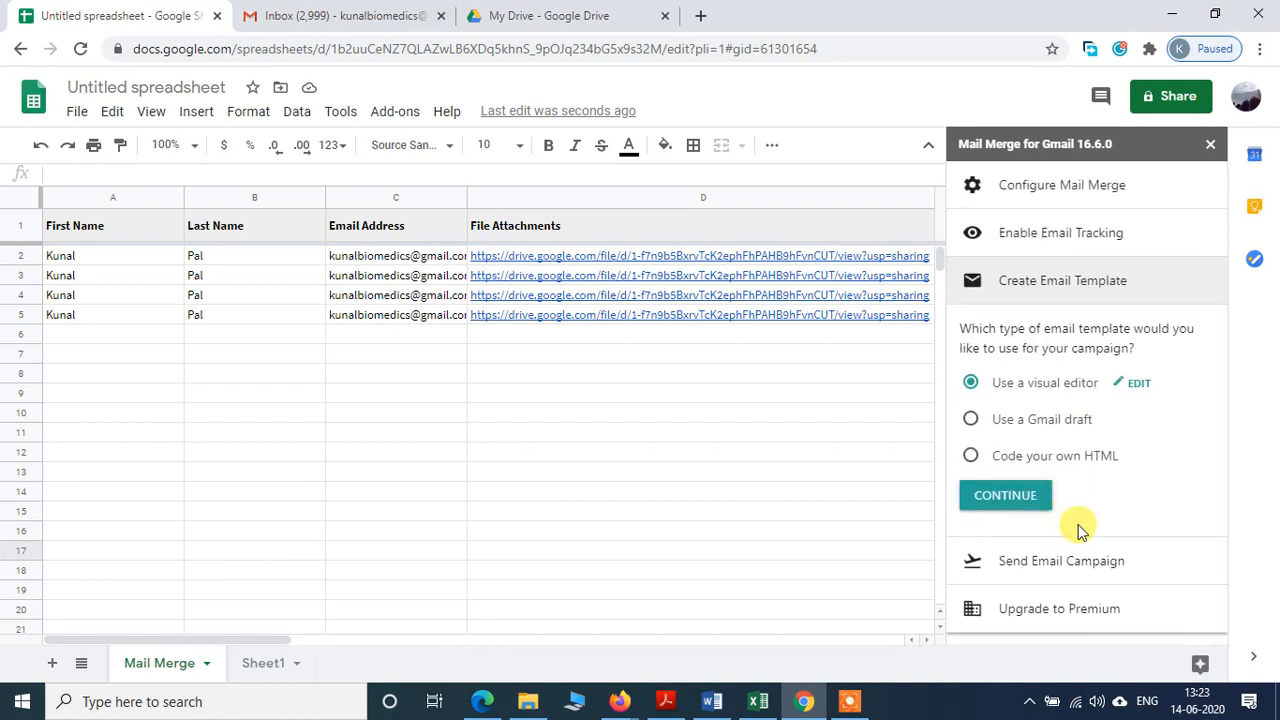
left_click(970, 420)
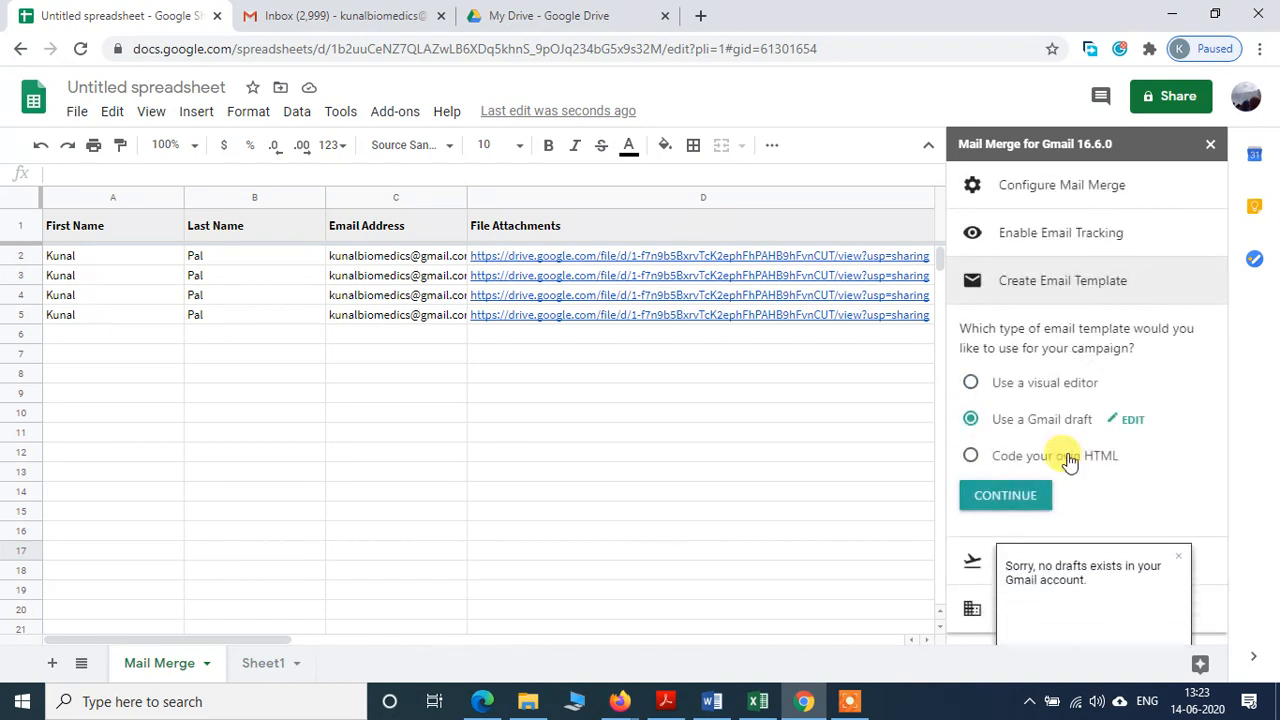
left_click(1136, 420)
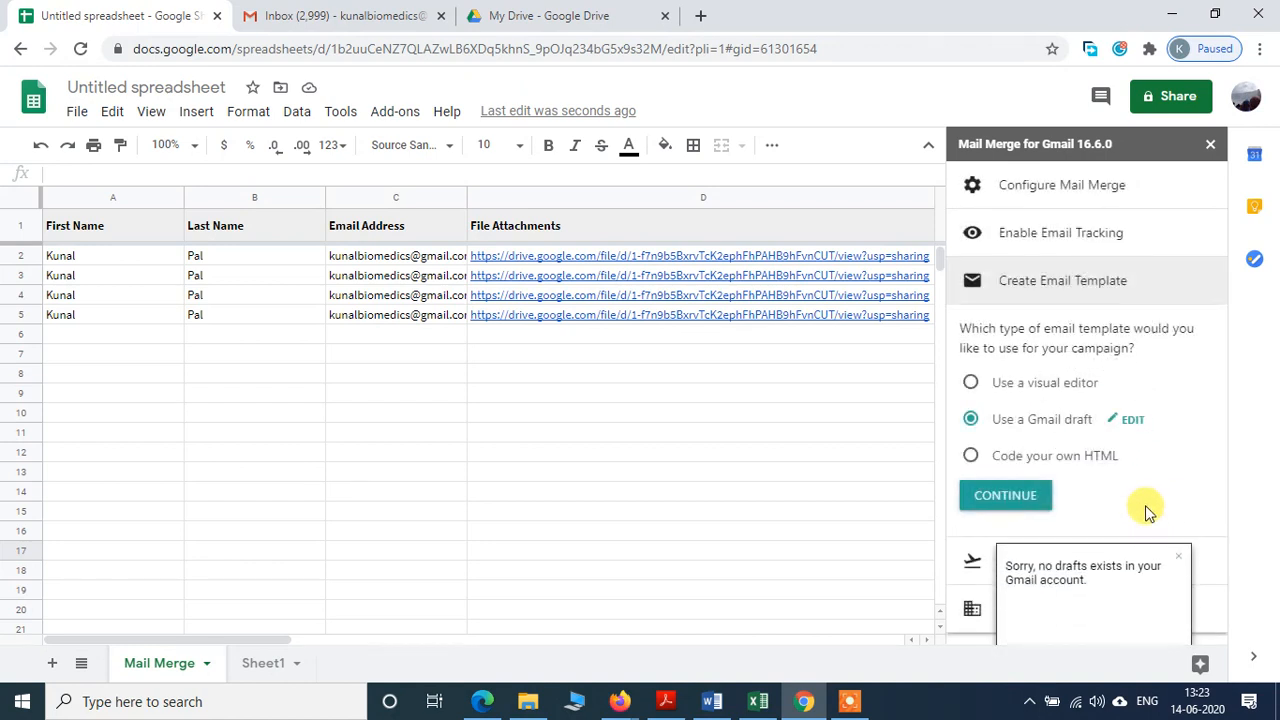
left_click(970, 384)
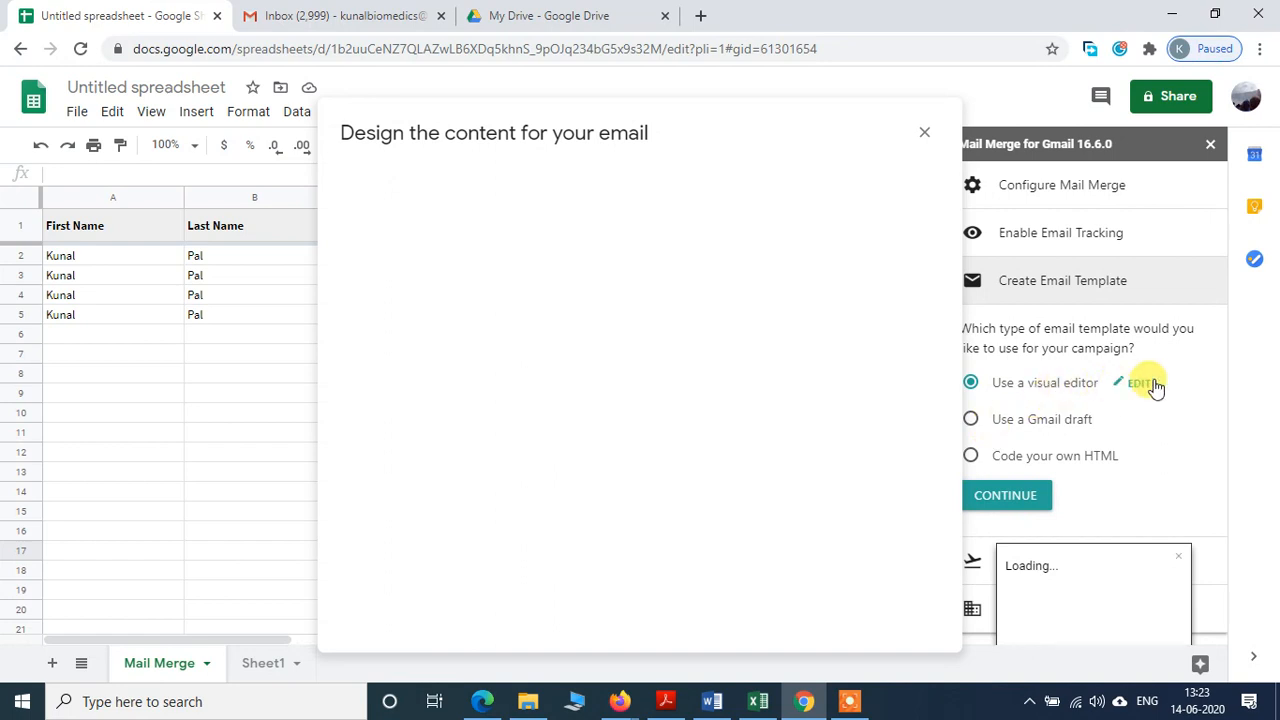
Step: In the visual email designer, set the subject to 'Test email' and start the body with 'Dear'
left_click(1140, 385)
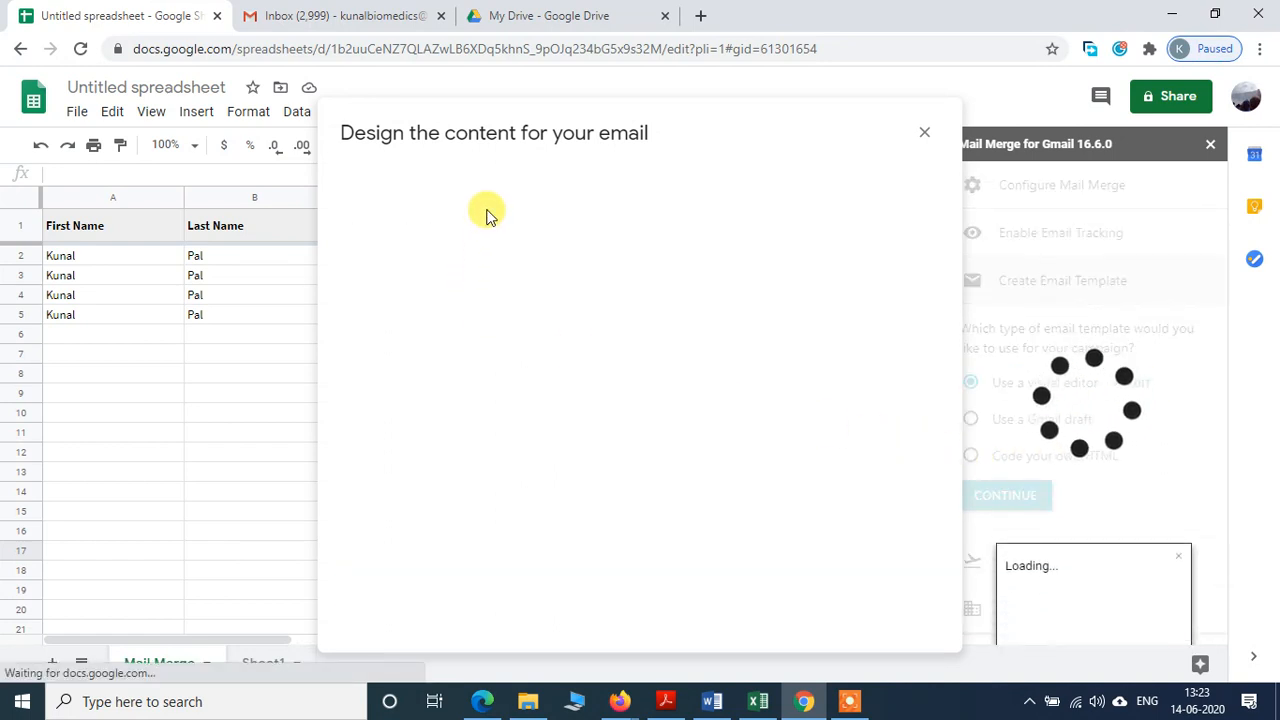
left_click(487, 195)
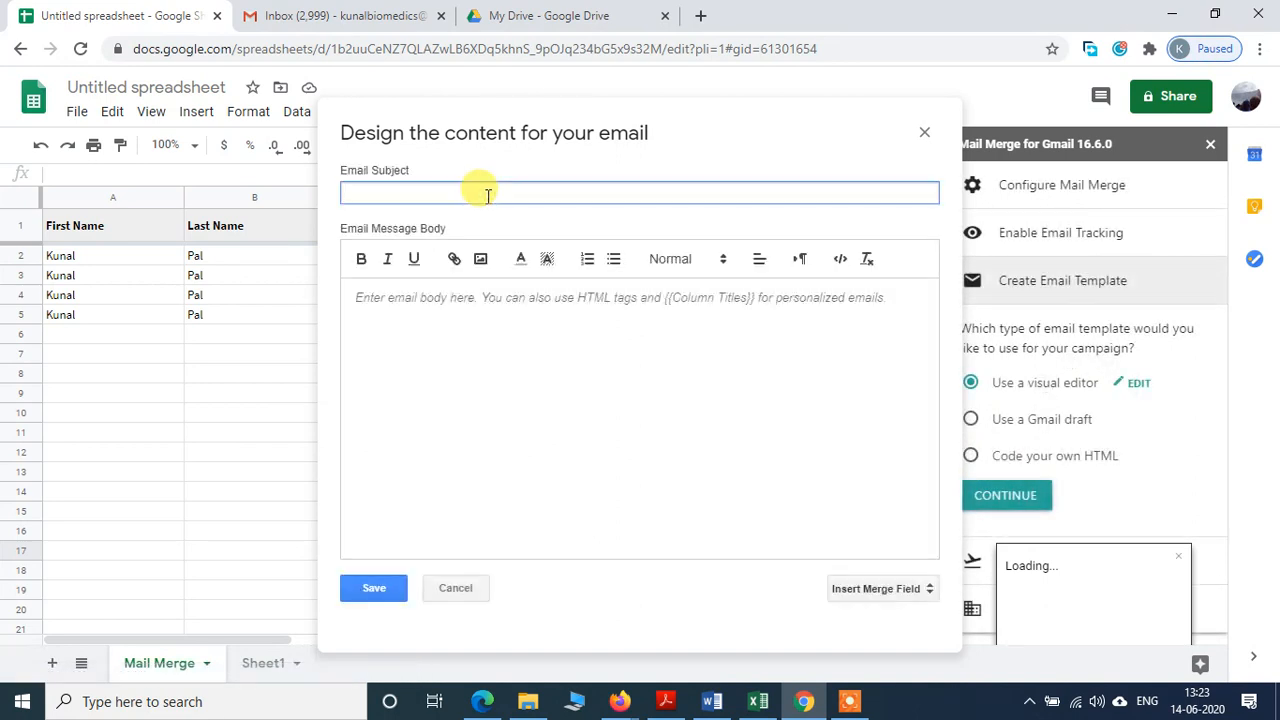
type("Test e")
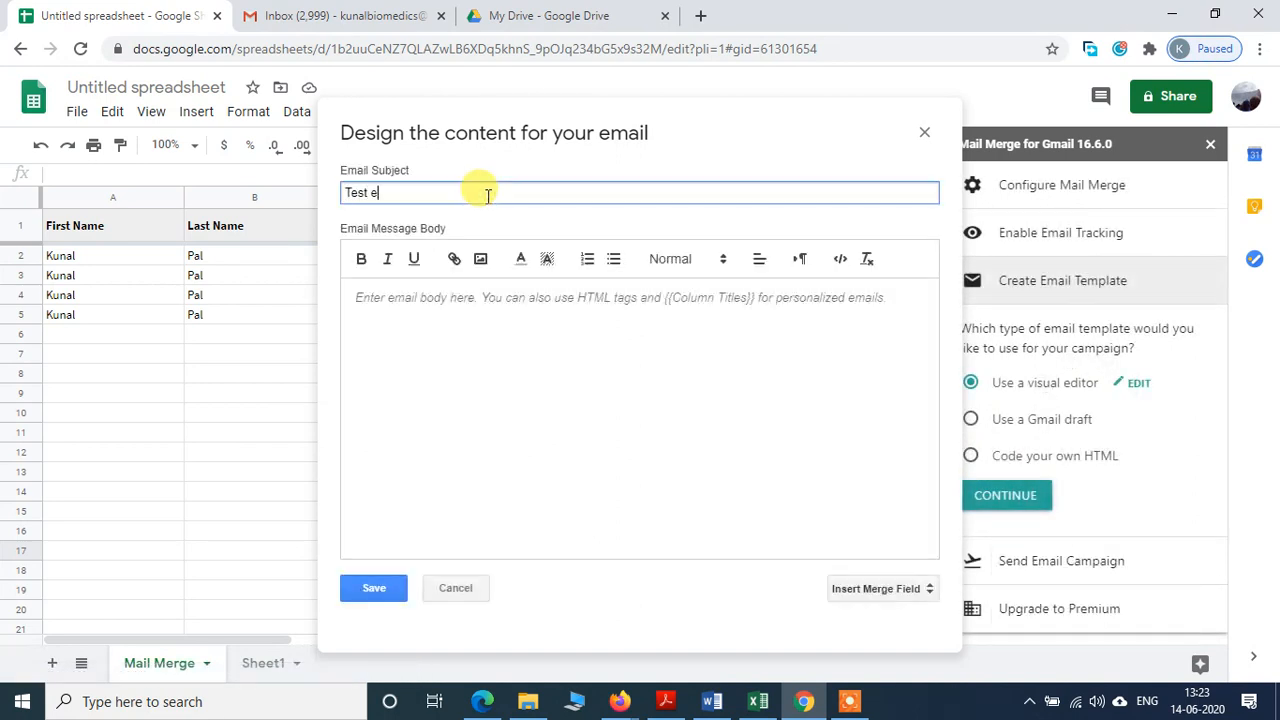
type("mail")
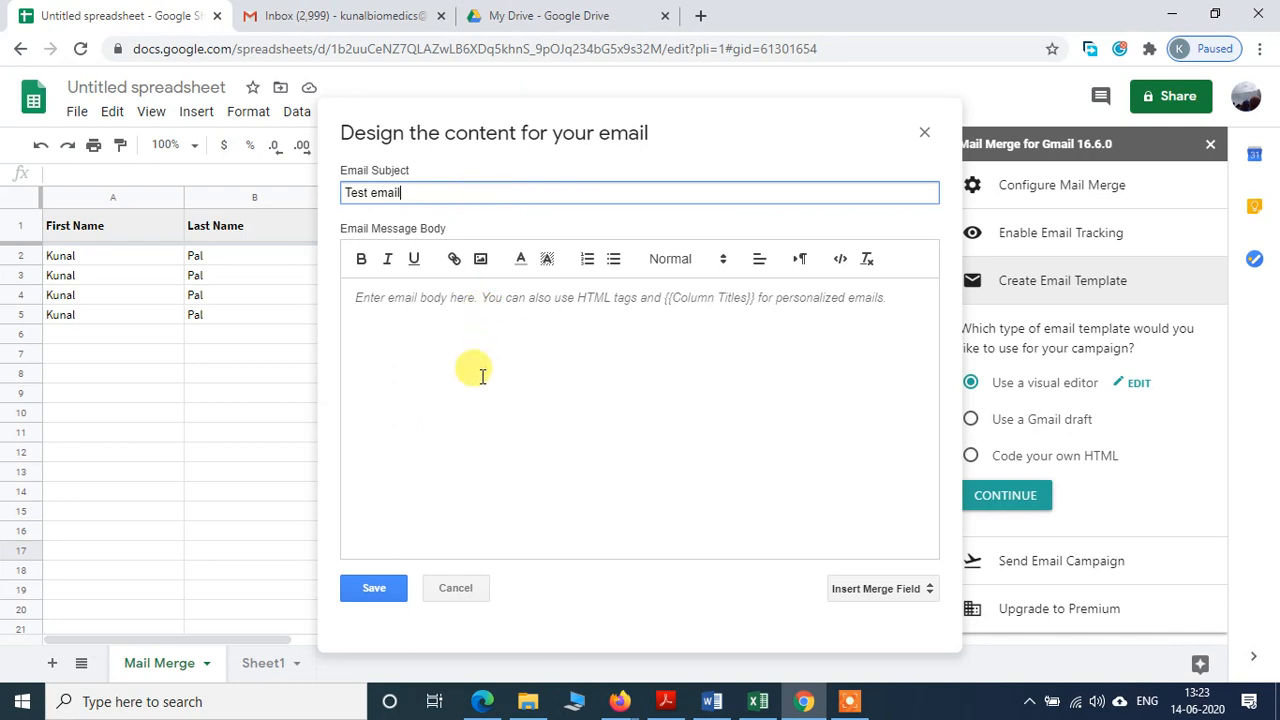
left_click(522, 299)
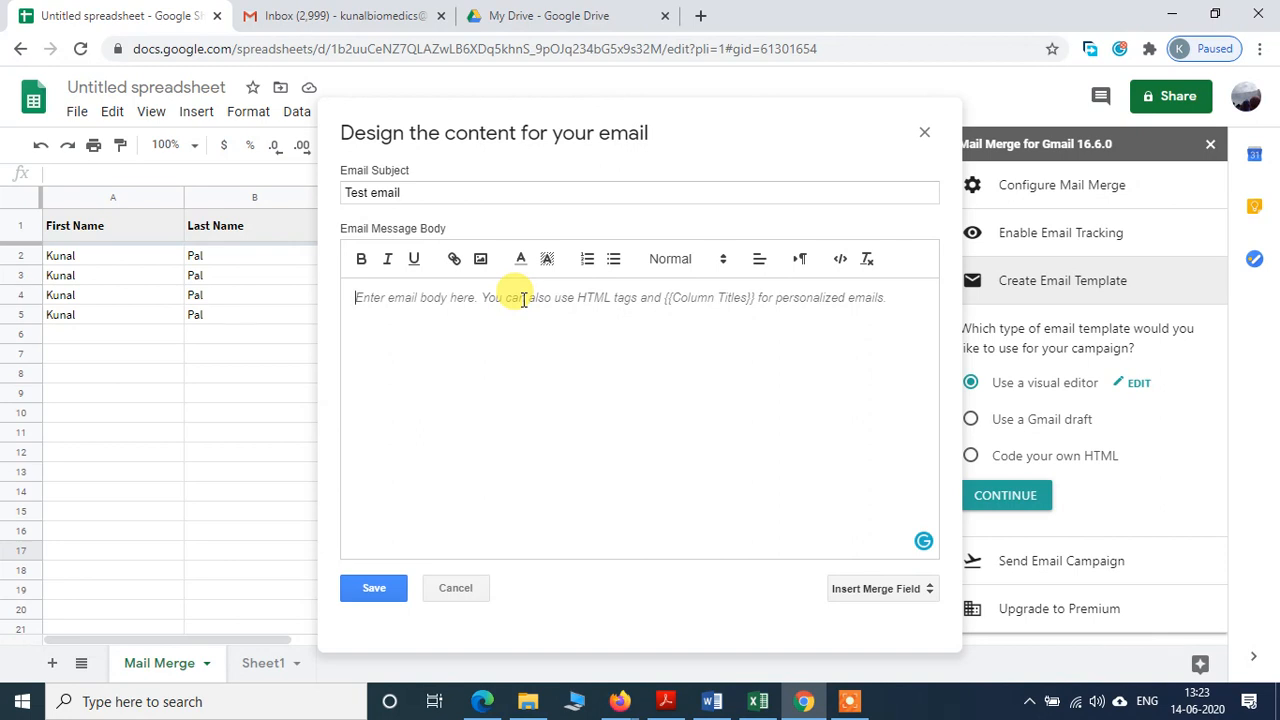
type("Dear ")
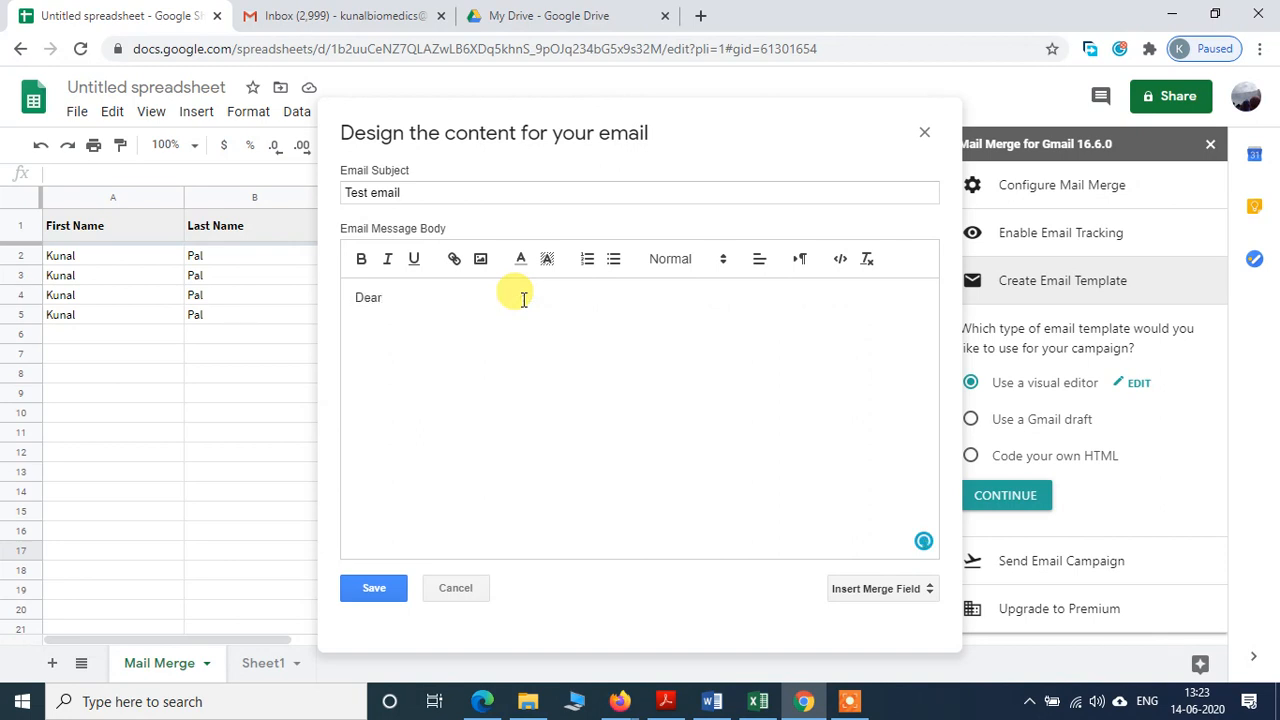
type("Prof.")
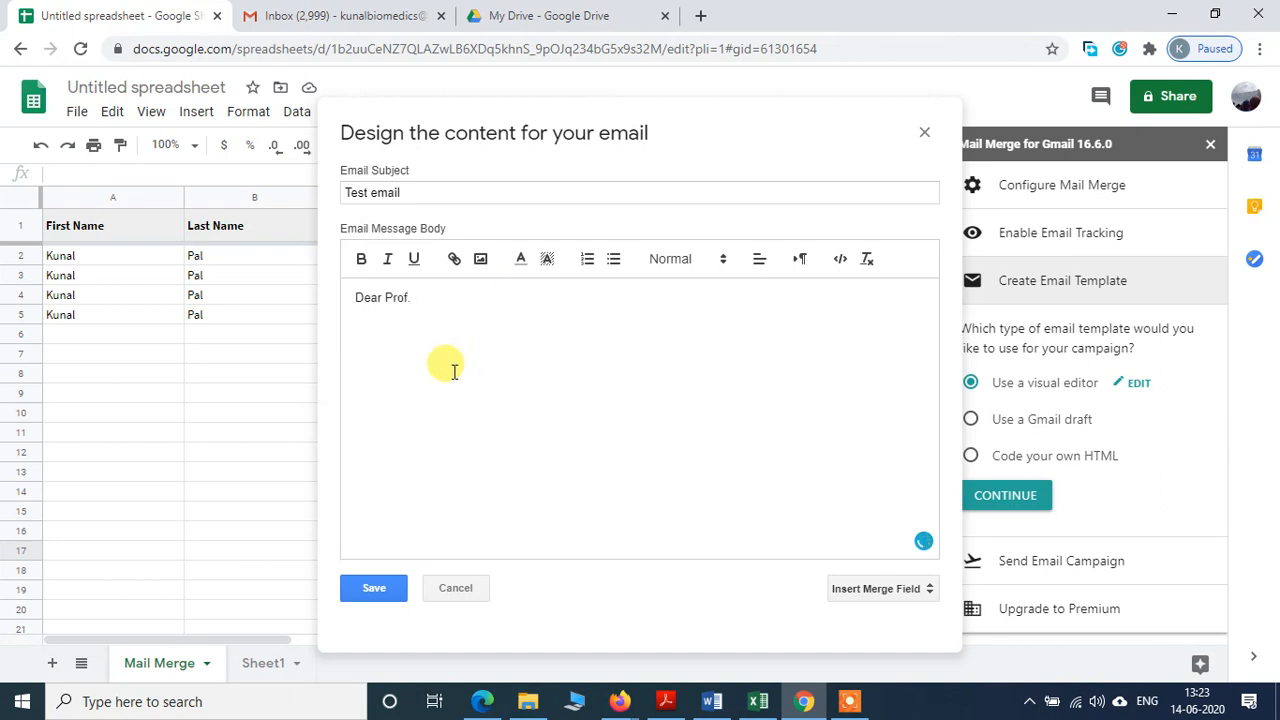
Step: Add the {{Last Name}} merge field to the greeting and write the attached-file note, signed with the sender's name
left_click(878, 592)
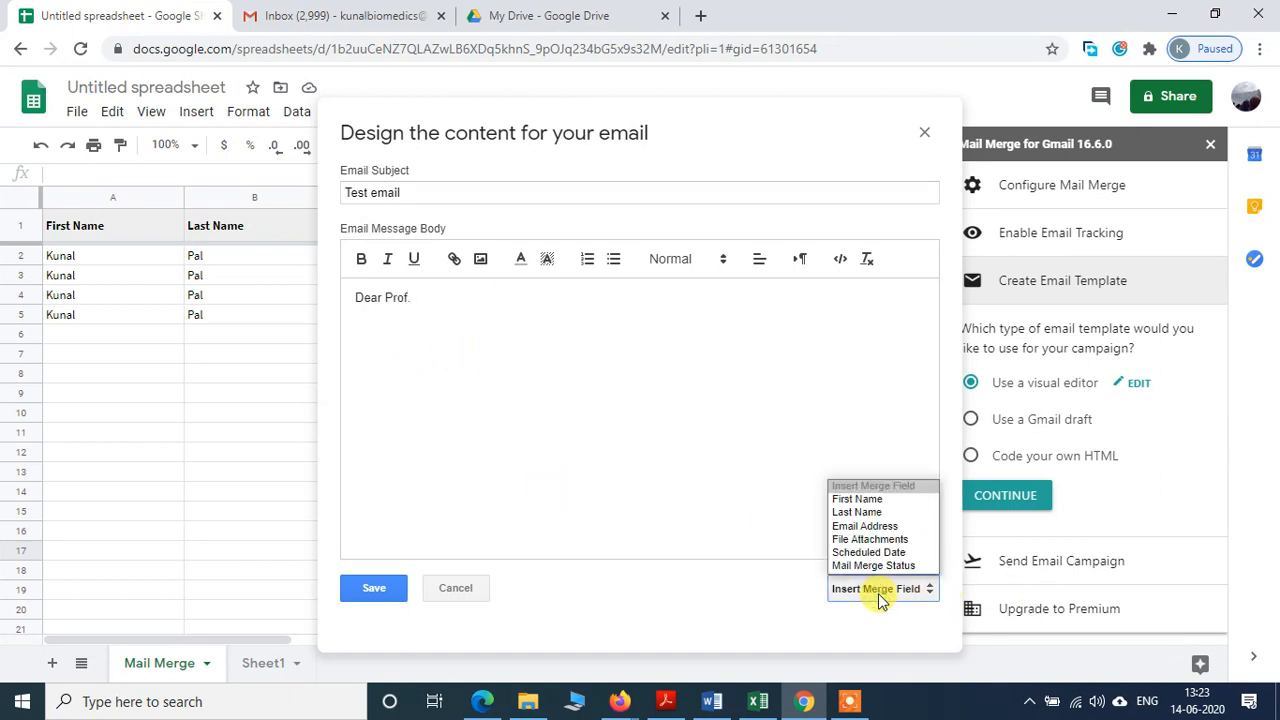
left_click(875, 512)
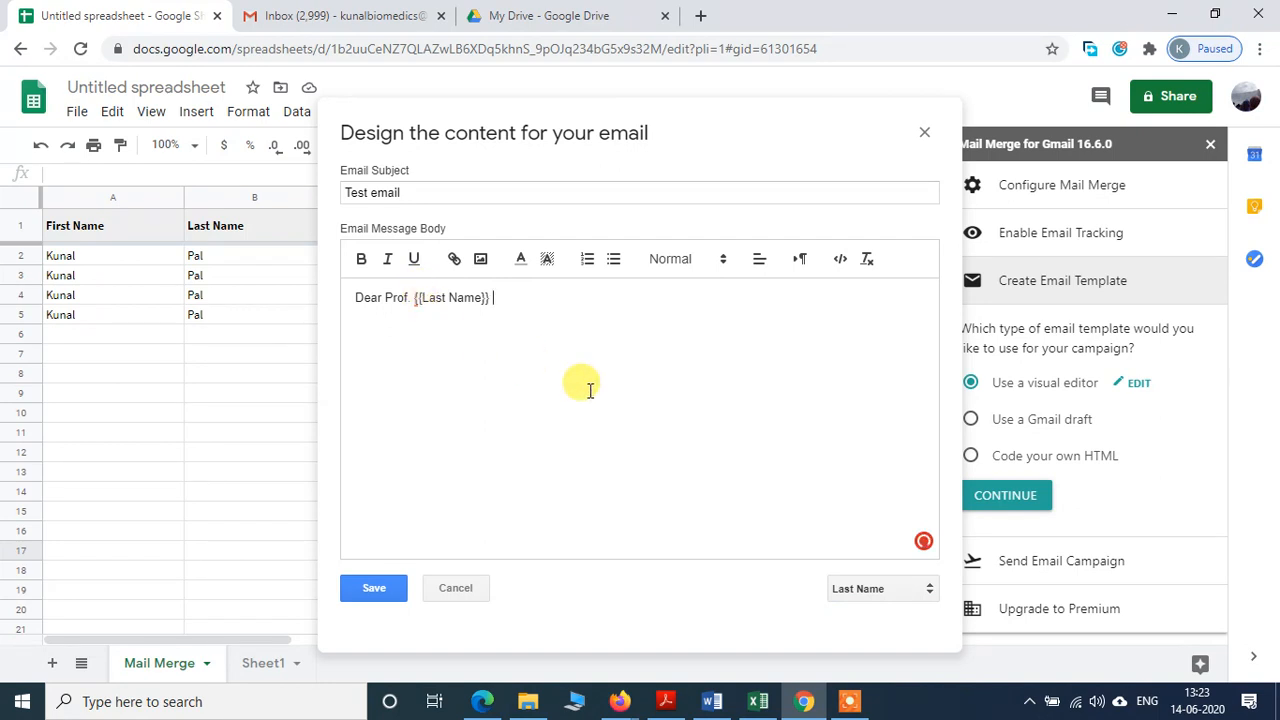
type(", ")
type("Plea")
type("se ")
type("find attached the")
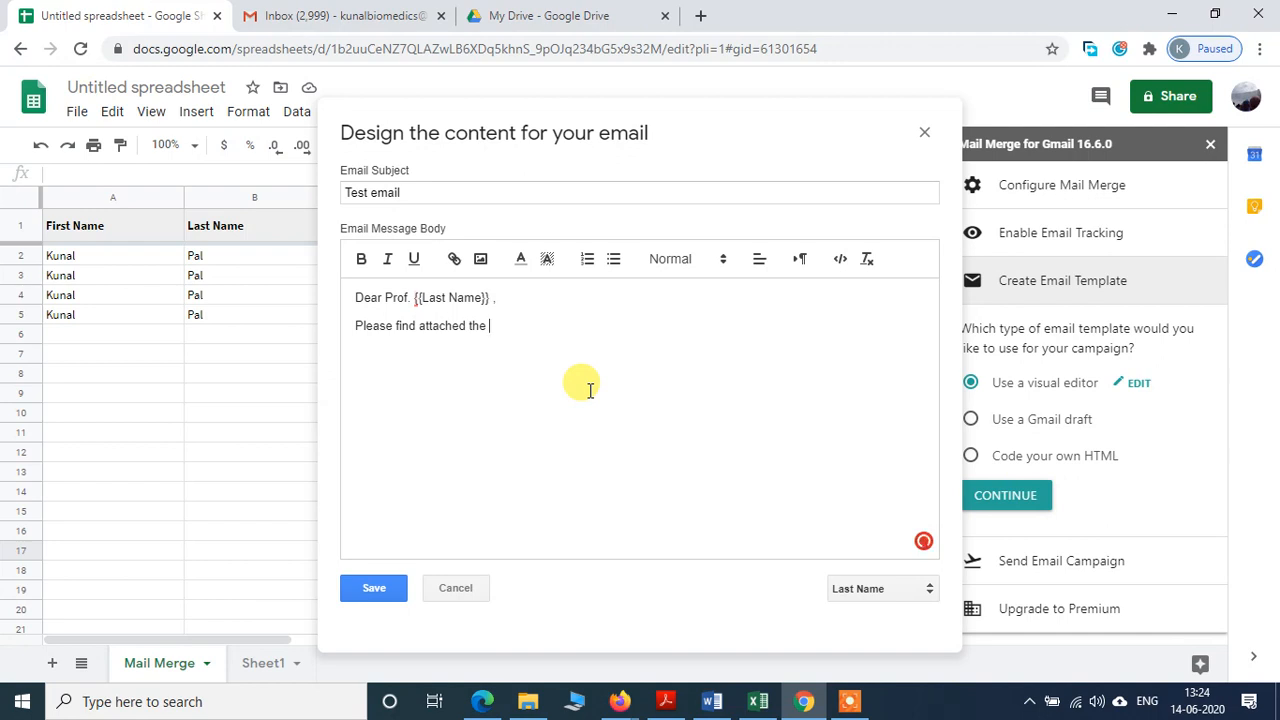
type("required file. T")
type("hanks, ")
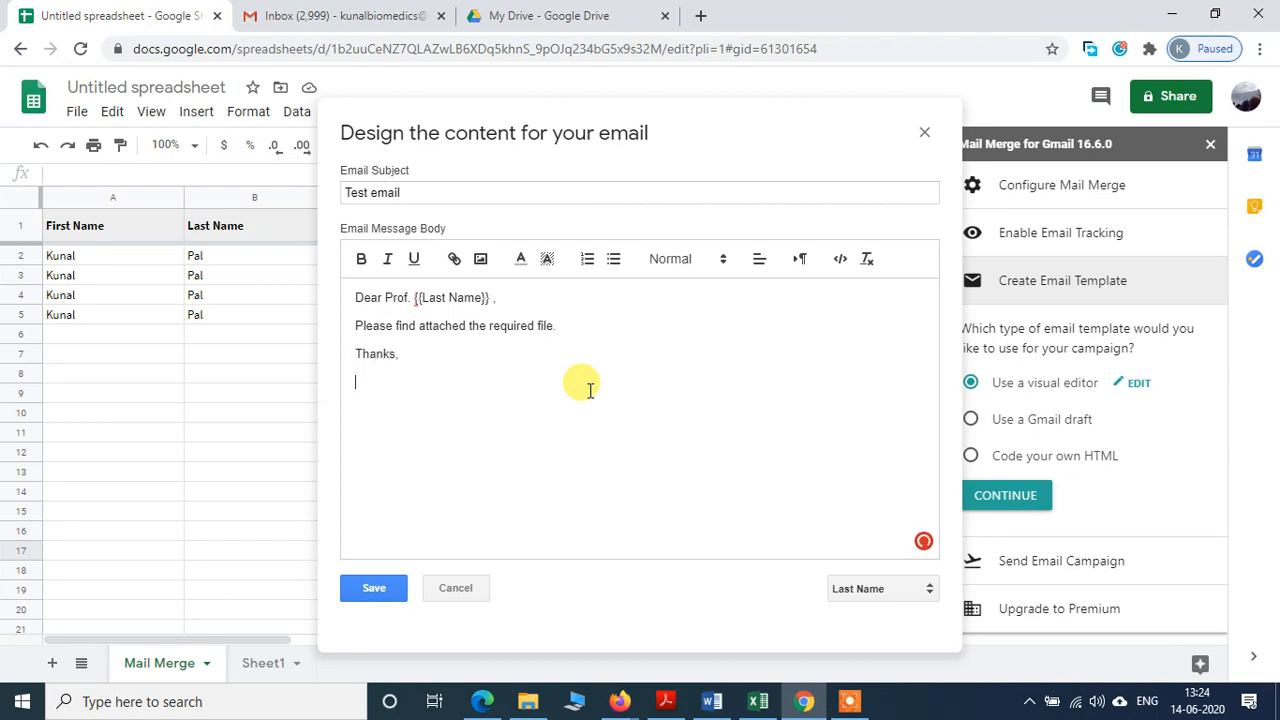
type("Kunal")
Step: Insert the {{File Attachments}} merge field into the body and save the template
left_click(876, 592)
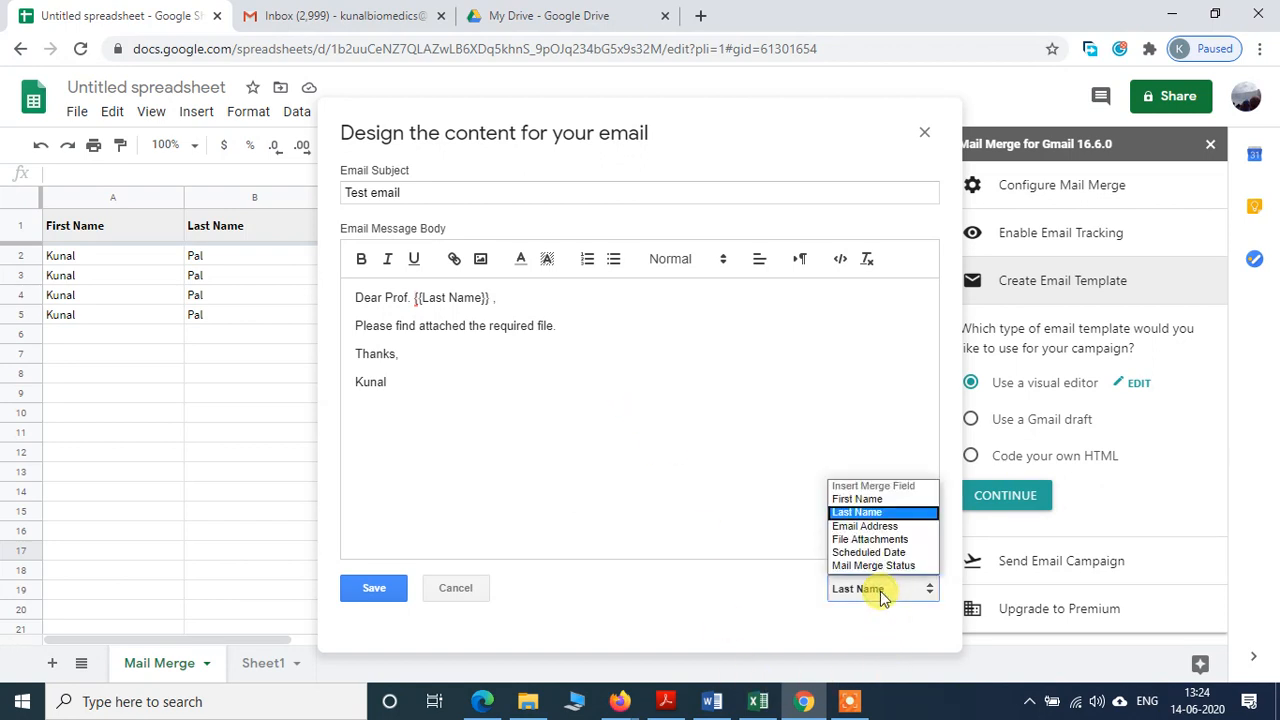
left_click(606, 318)
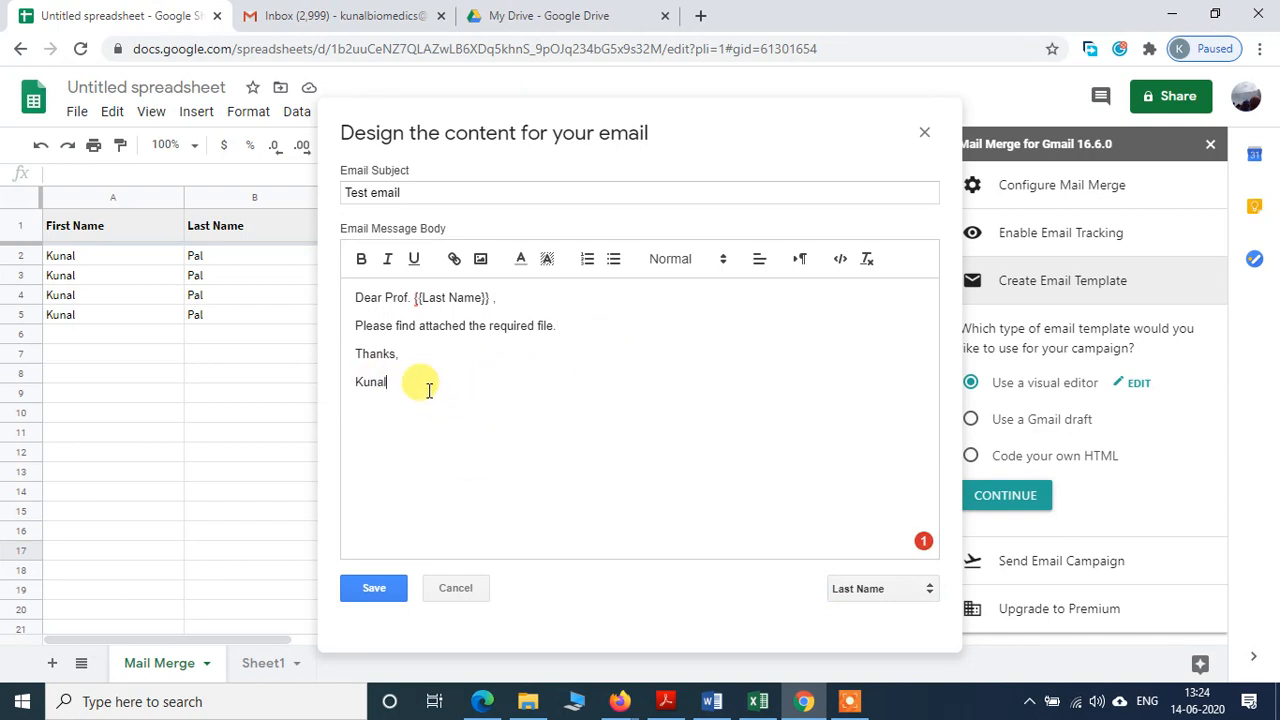
left_click(876, 592)
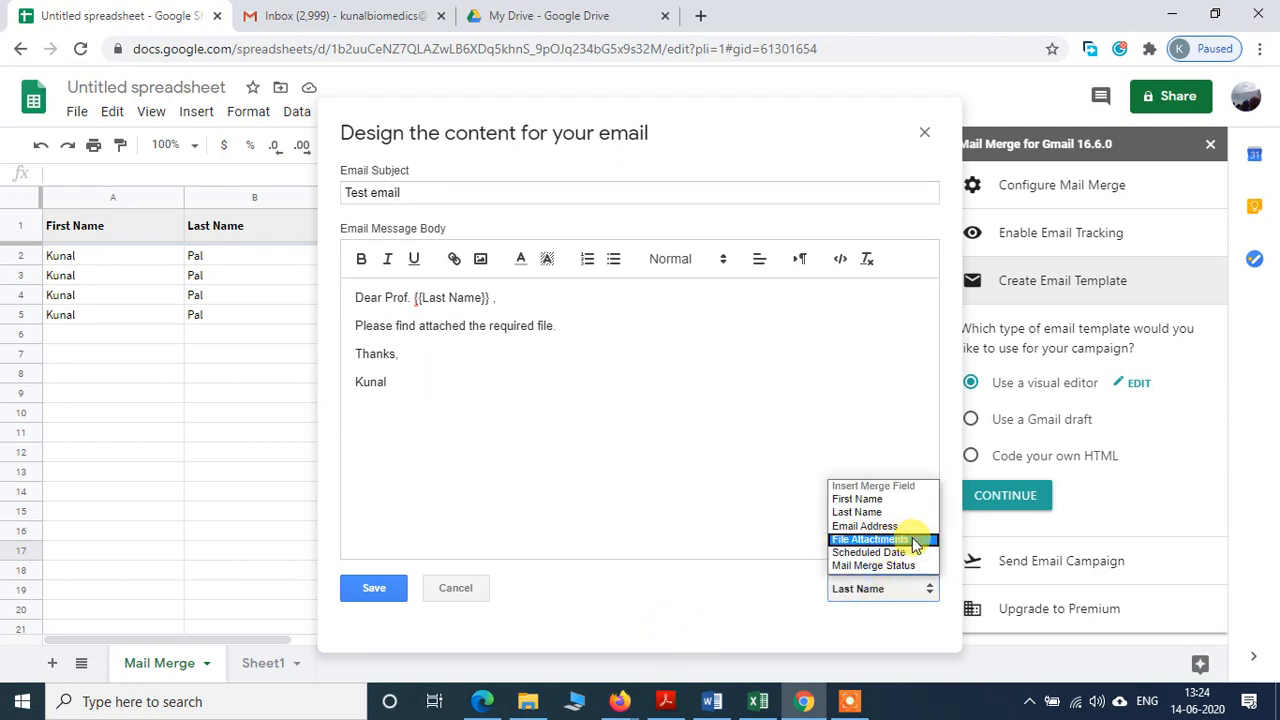
left_click(914, 541)
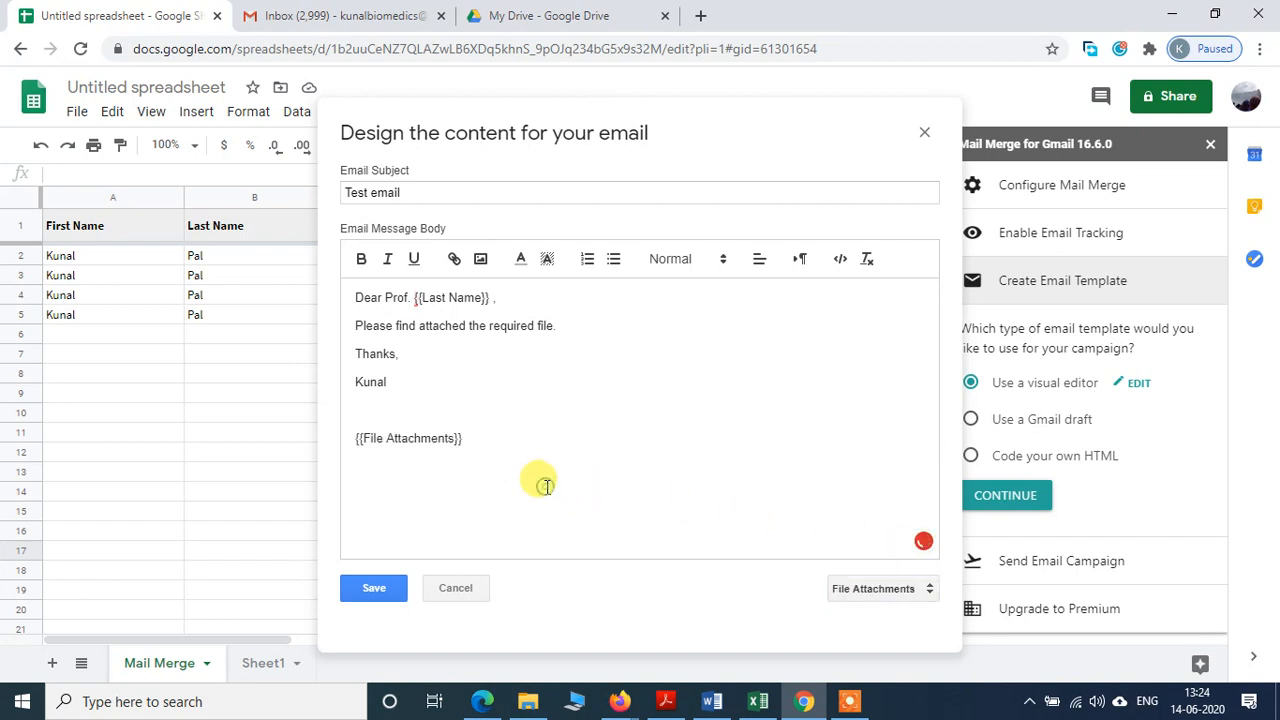
left_click(376, 590)
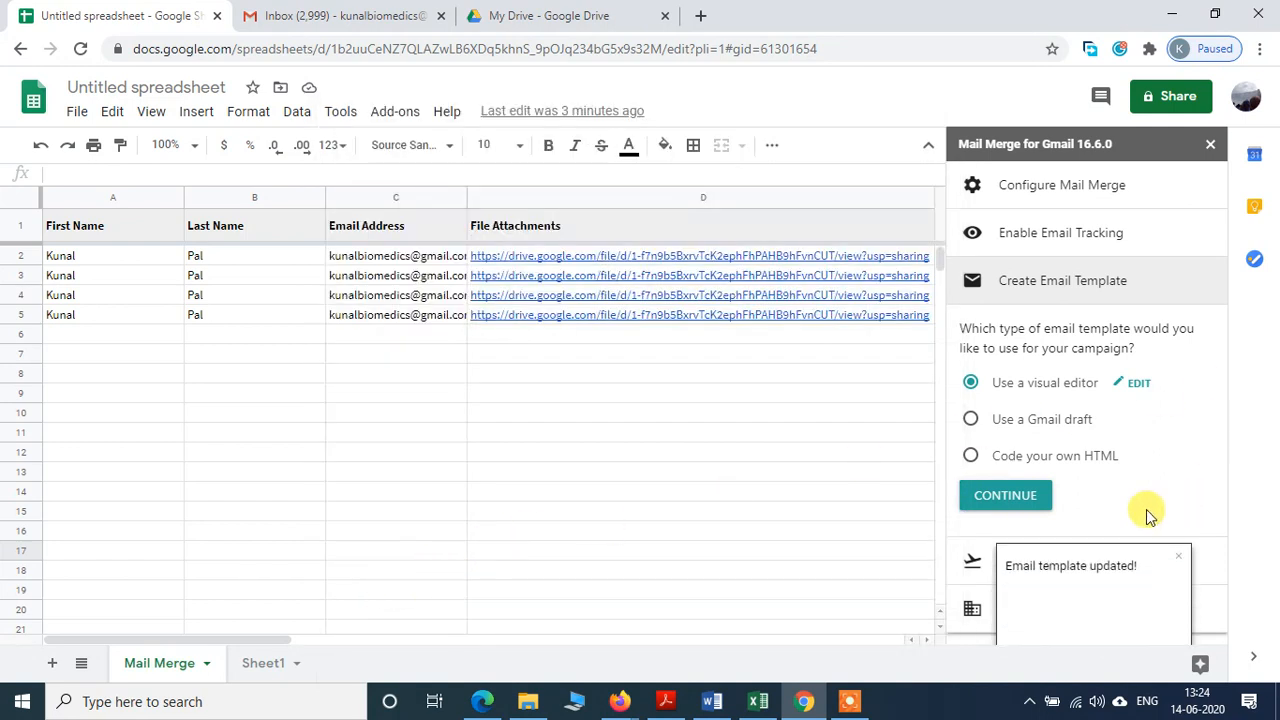
Step: Dismiss the template-updated notice and start the full mail merge via Send Email Campaign, Run Mail Merge, GO
left_click(1178, 557)
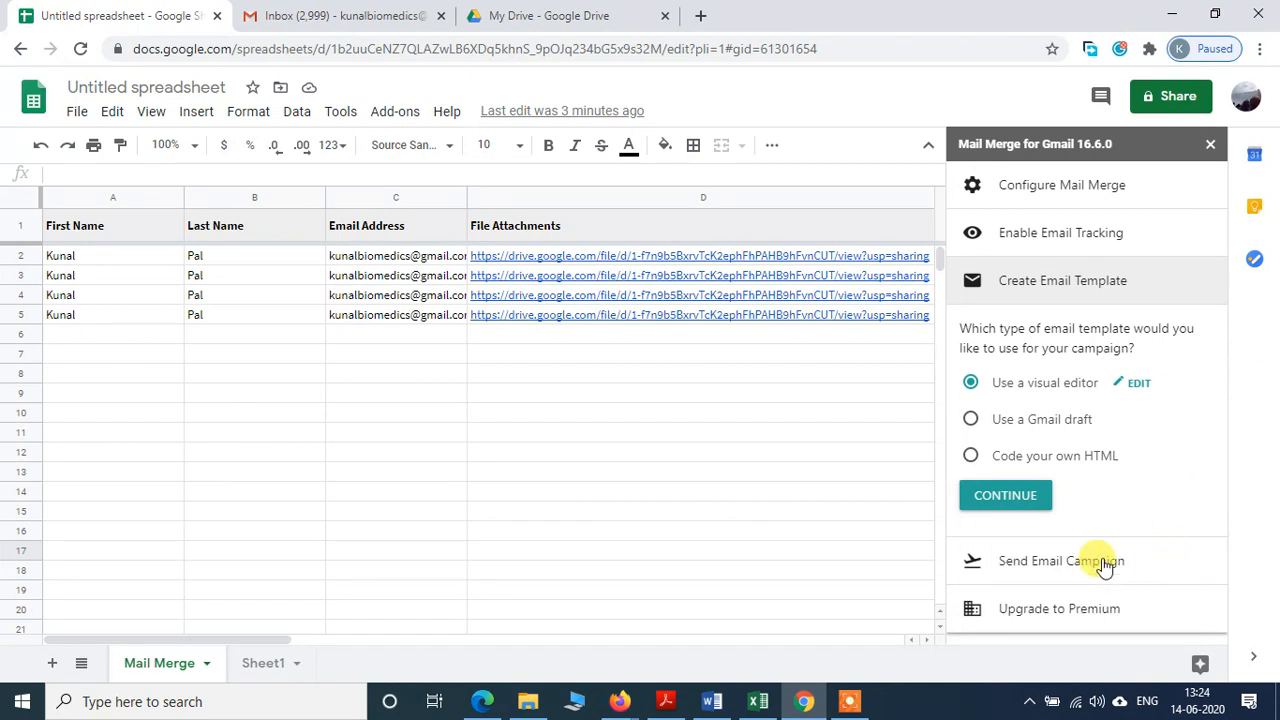
left_click(1103, 563)
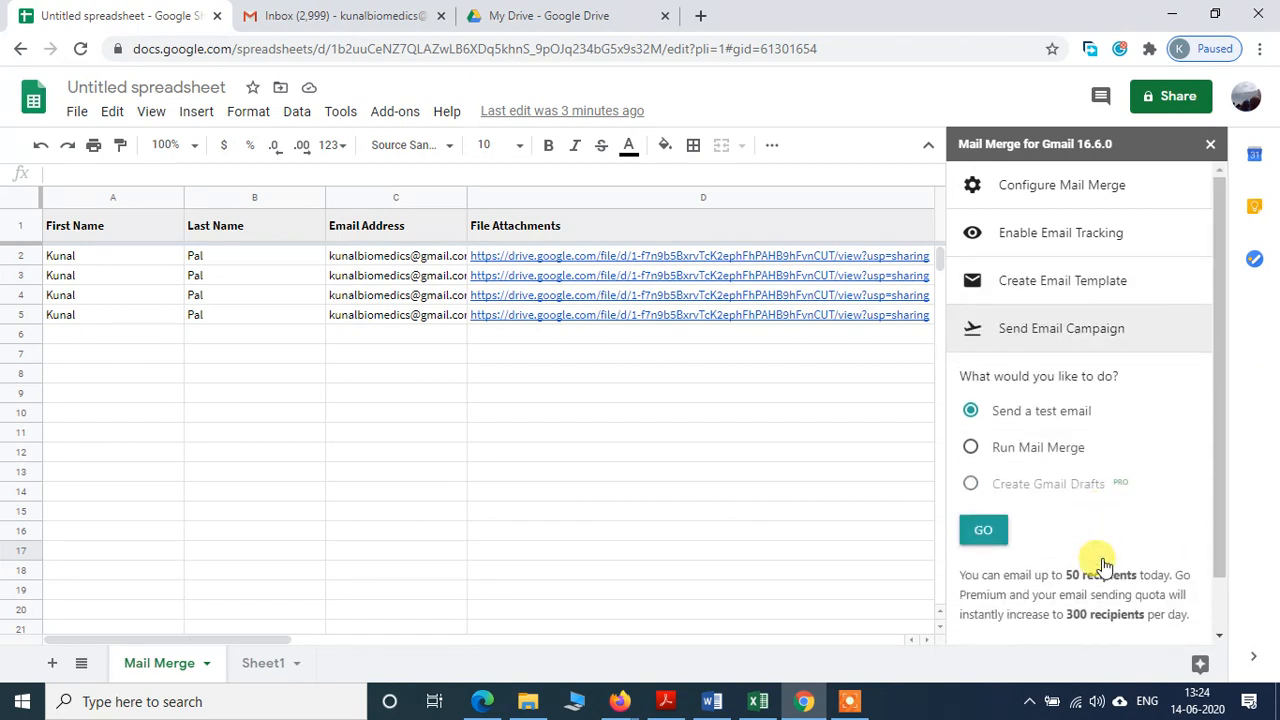
left_click(968, 448)
left_click(981, 529)
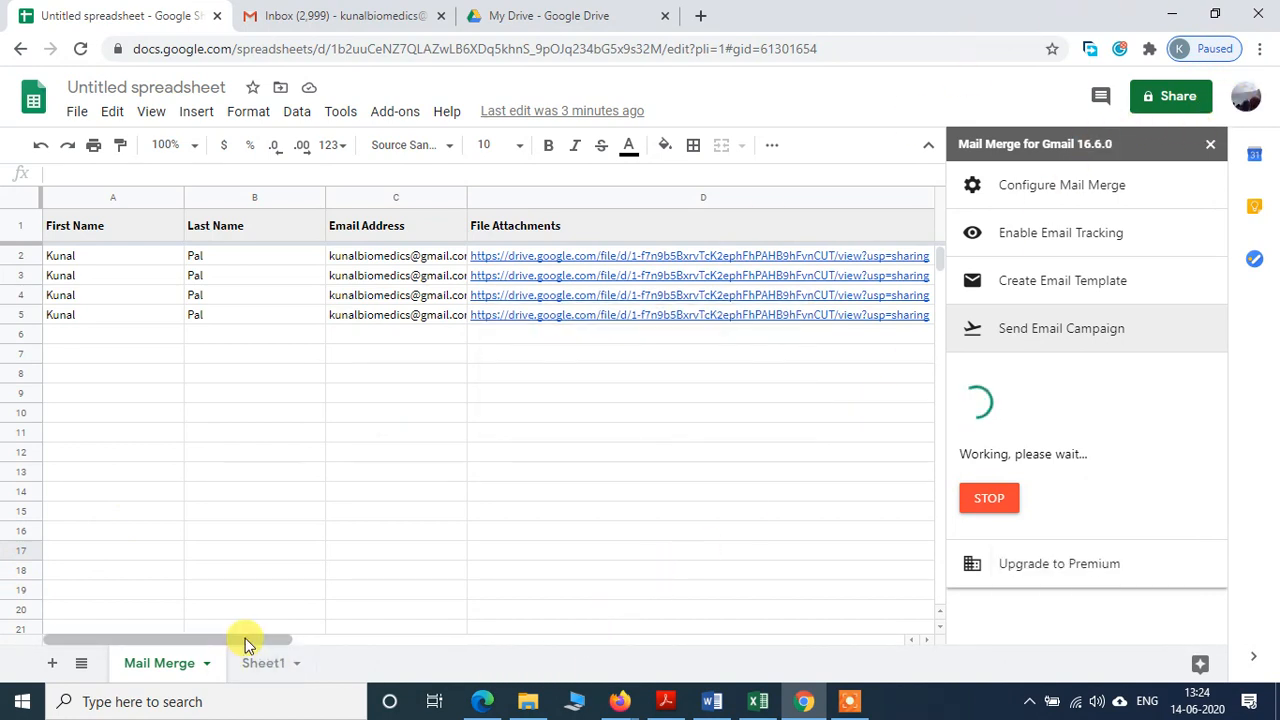
Step: Check the Mail Merge Logs sheet, then confirm rows 2–3 of Mail Merge show MAIL SENT
left_click_drag(248, 643, 435, 652)
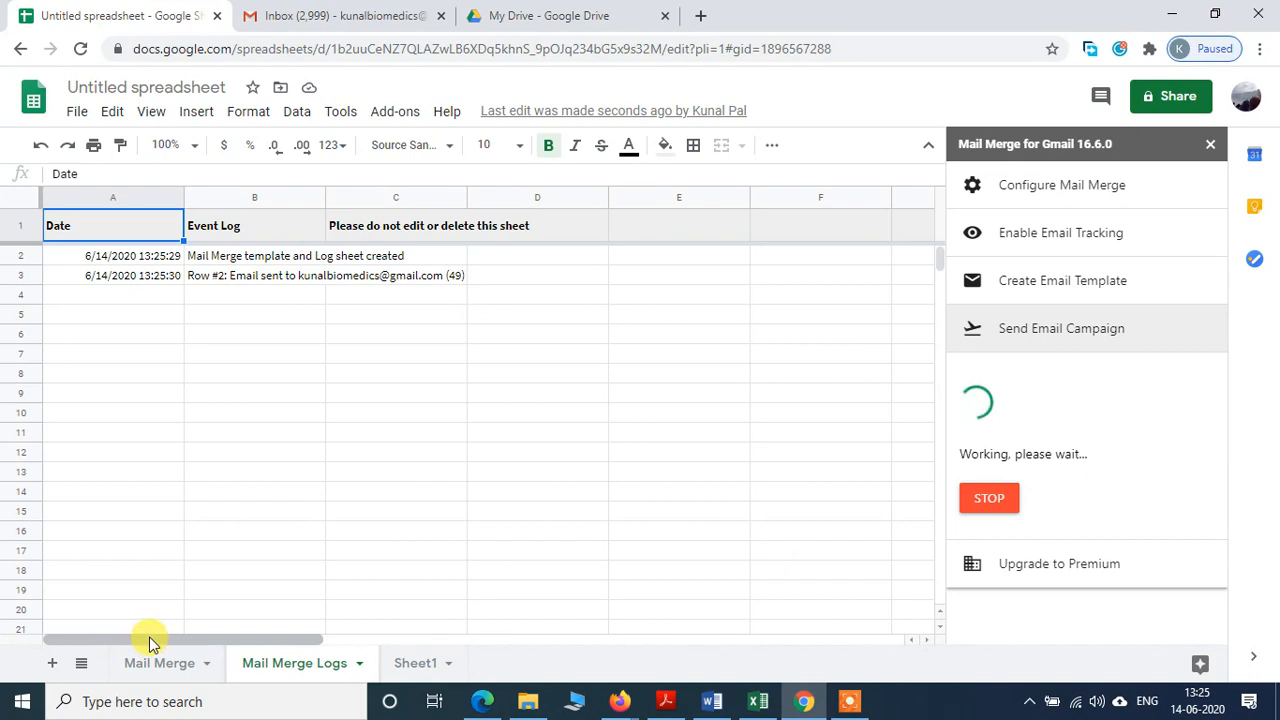
left_click_drag(152, 641, 51, 651)
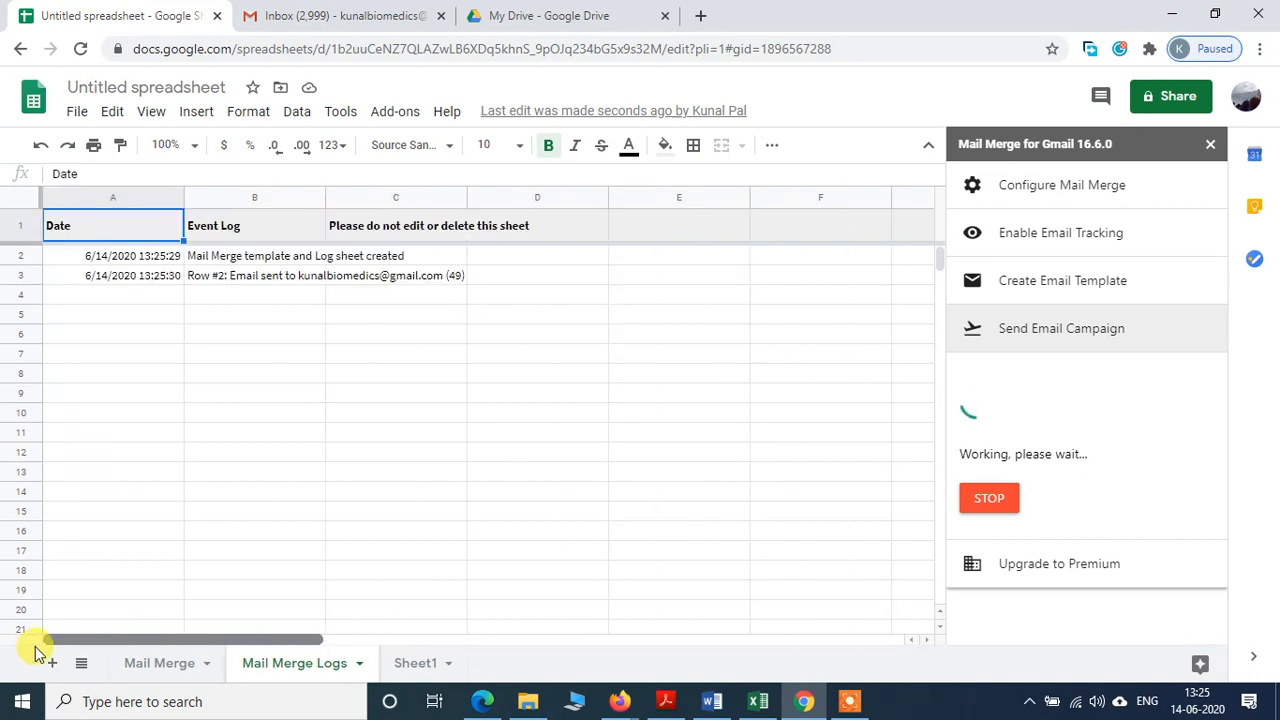
left_click(172, 668)
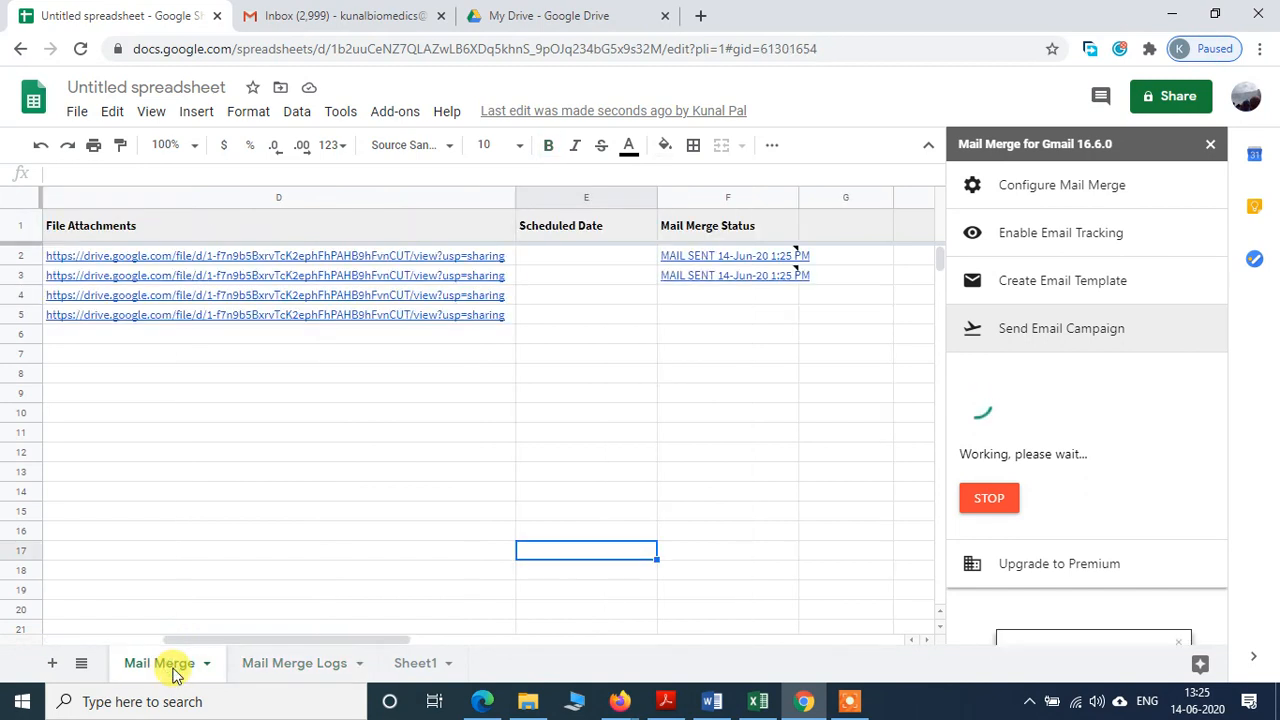
mouse_move(749, 257)
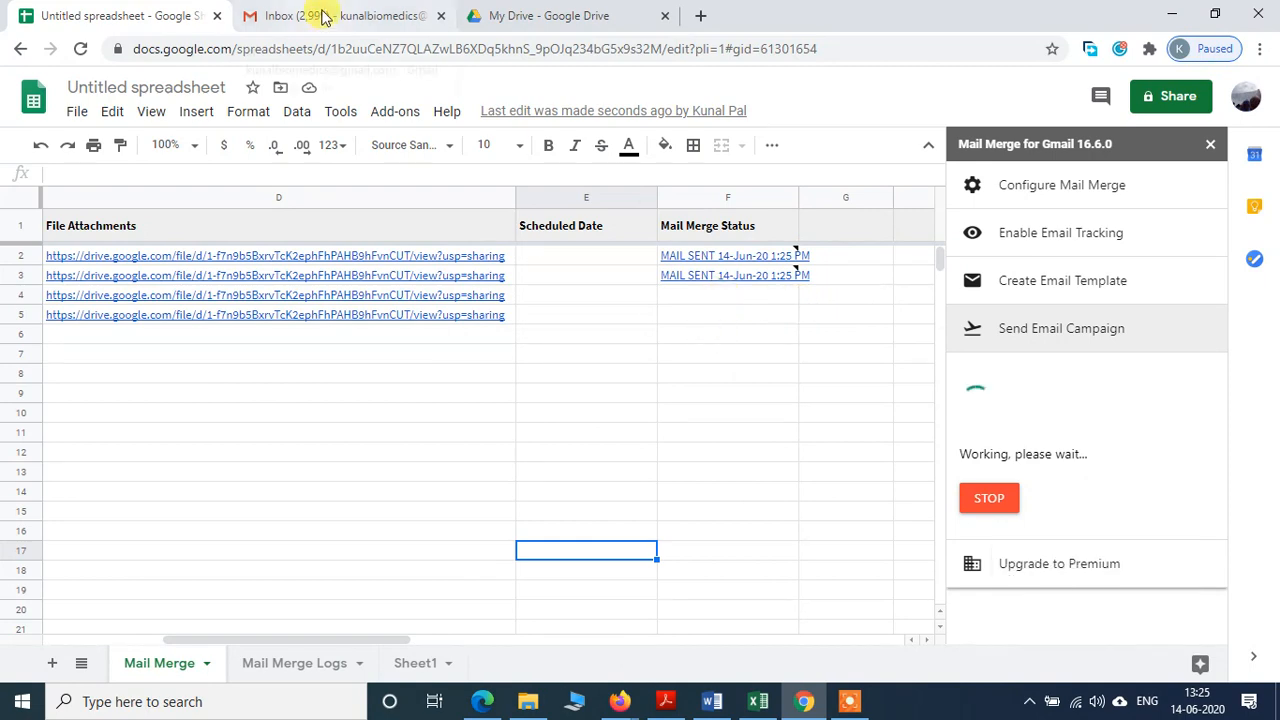
Step: Switch to Gmail and refresh the inbox to show the newly arrived Test emails
left_click(323, 16)
scroll(449, 429, "up", 10)
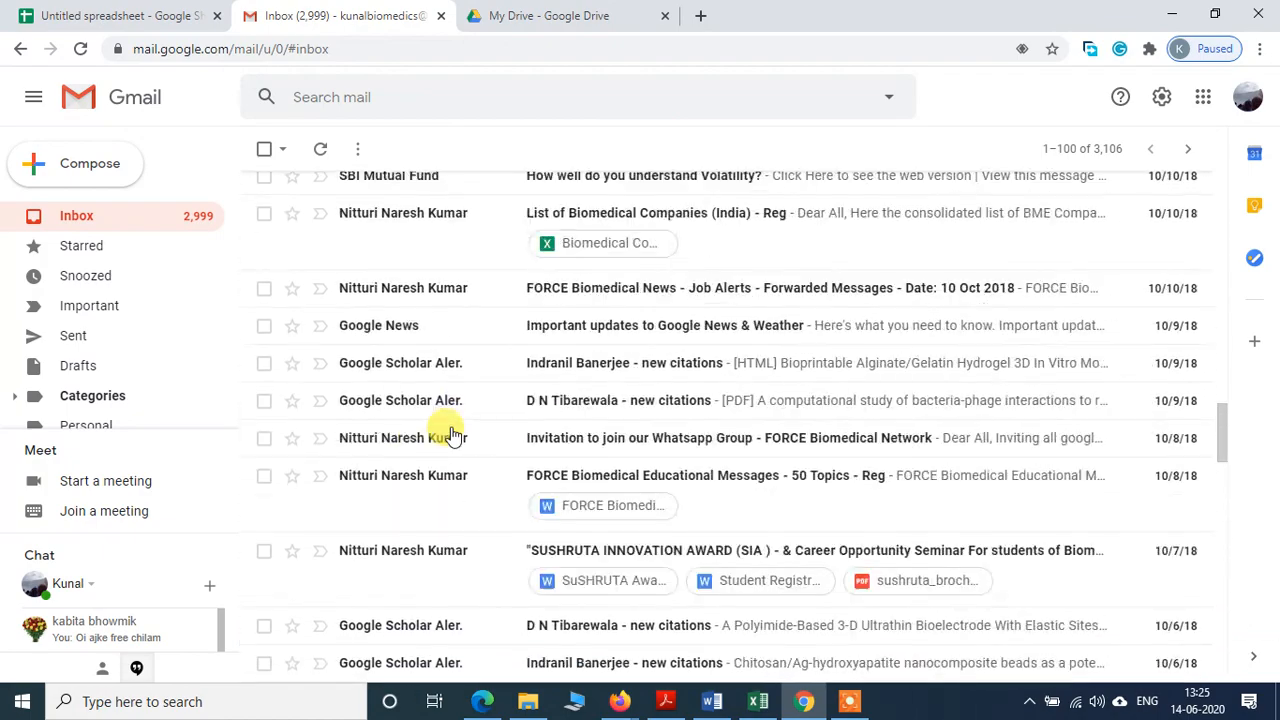
scroll(449, 429, "up", 10)
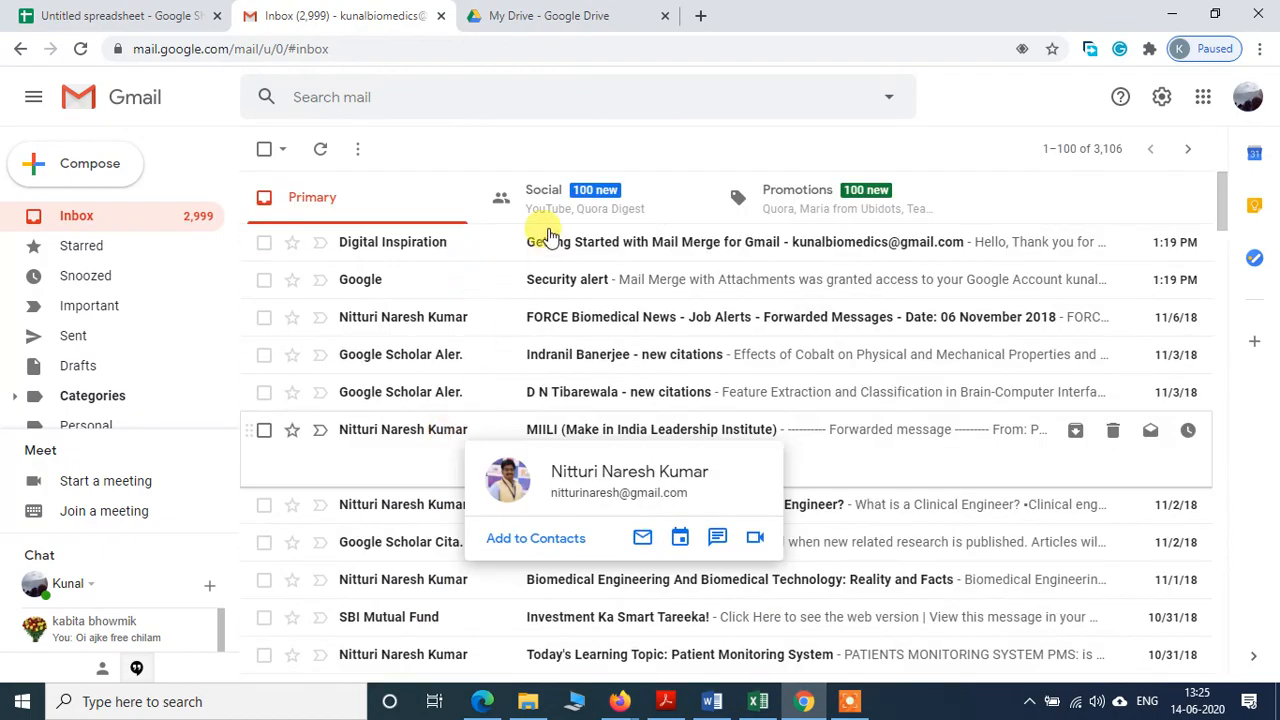
left_click(88, 224)
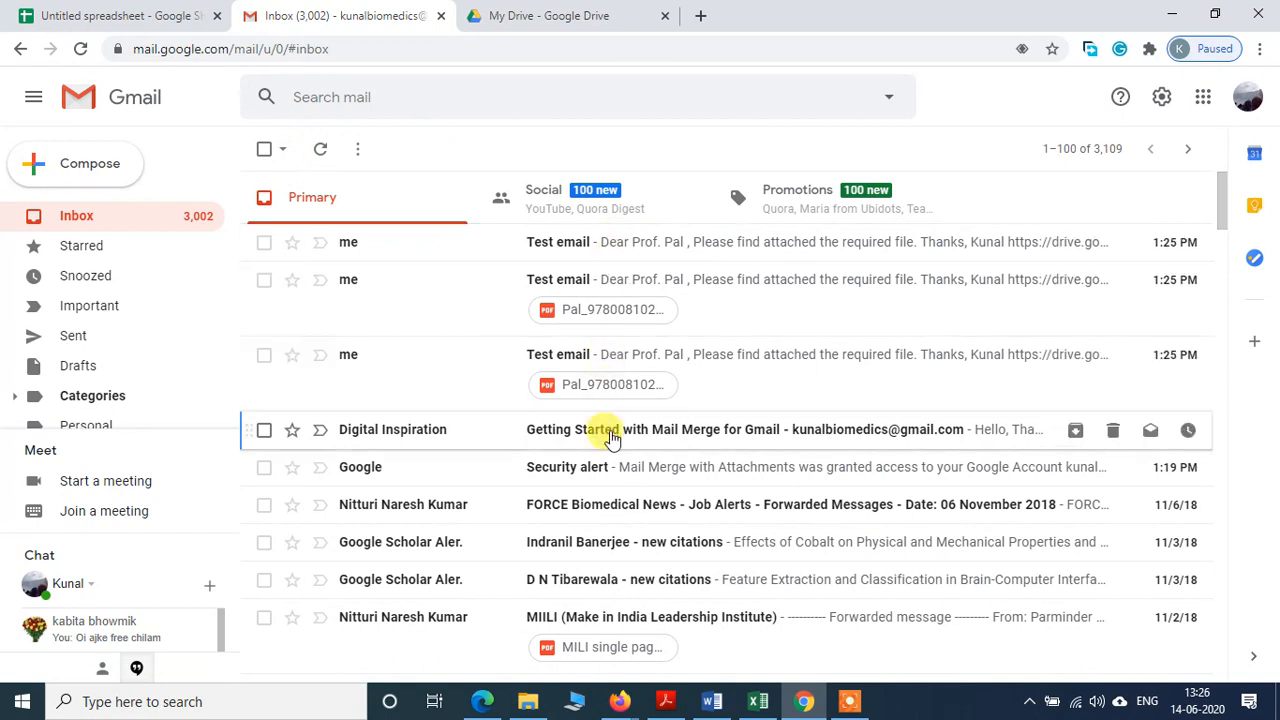
Step: Open a Test email and review its personalized greeting, Drive link and two PDF attachments
left_click(668, 283)
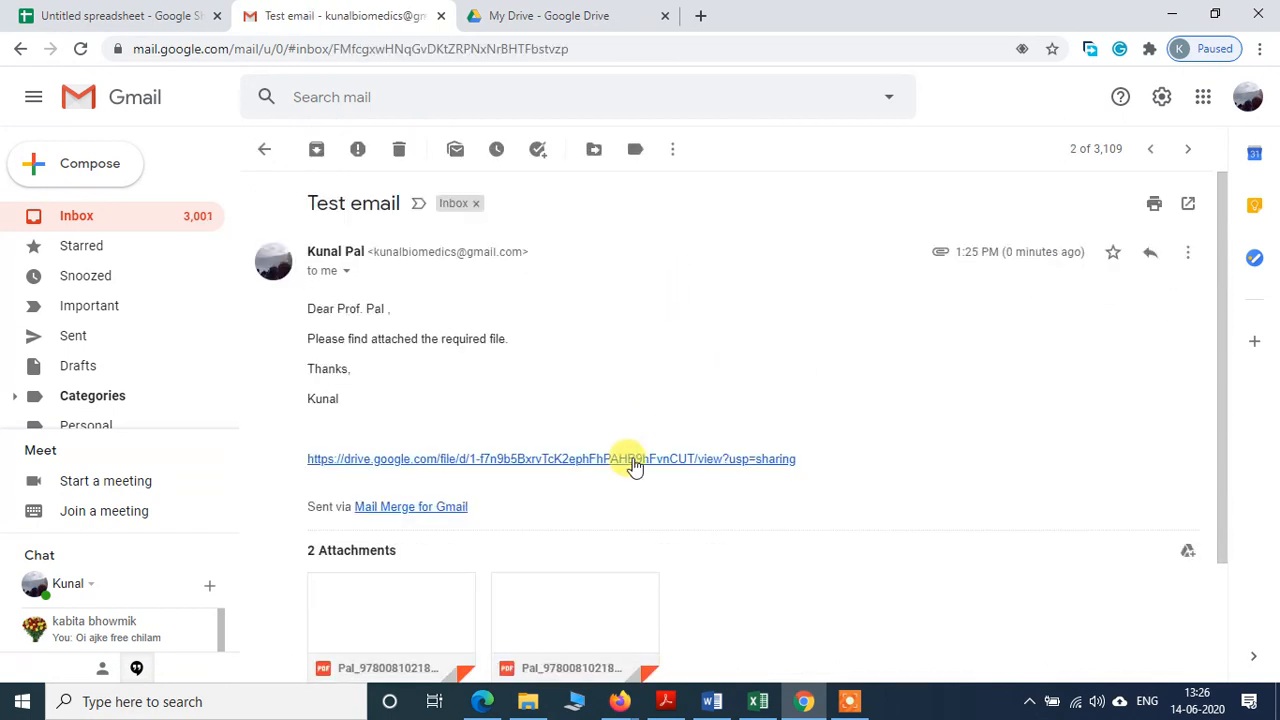
scroll(632, 465, "down", 2)
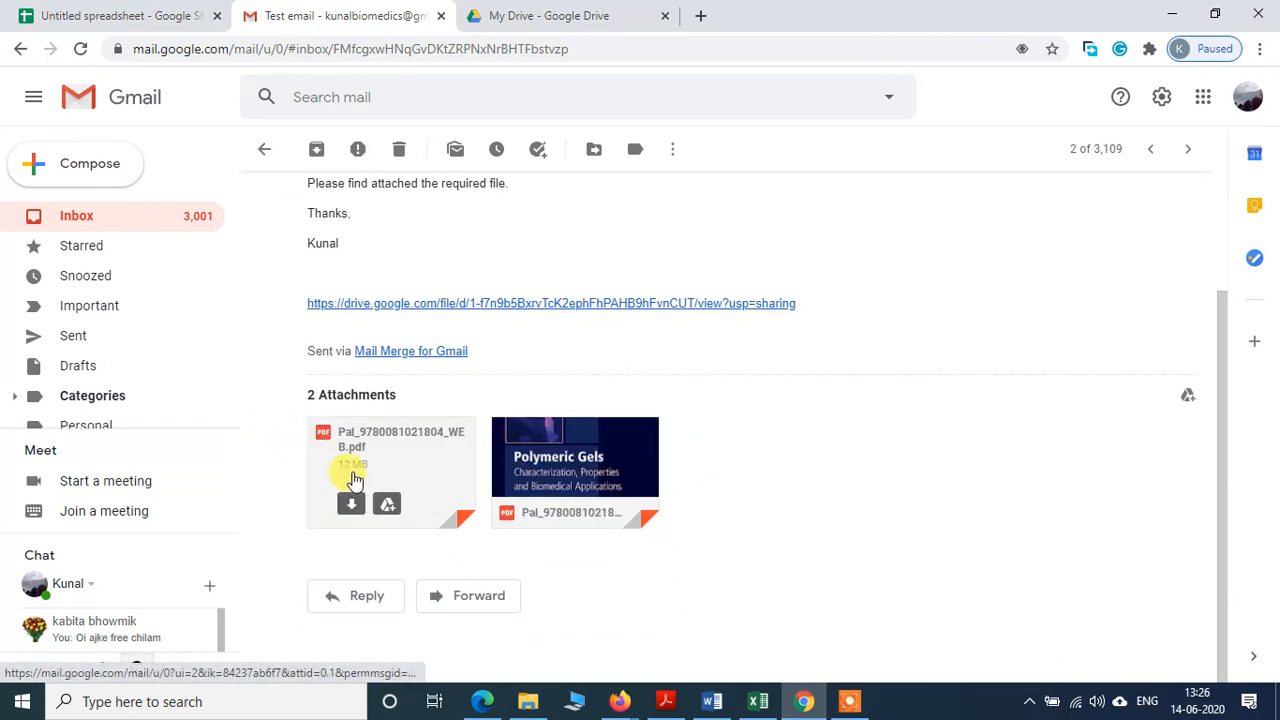
scroll(820, 463, "up", 3)
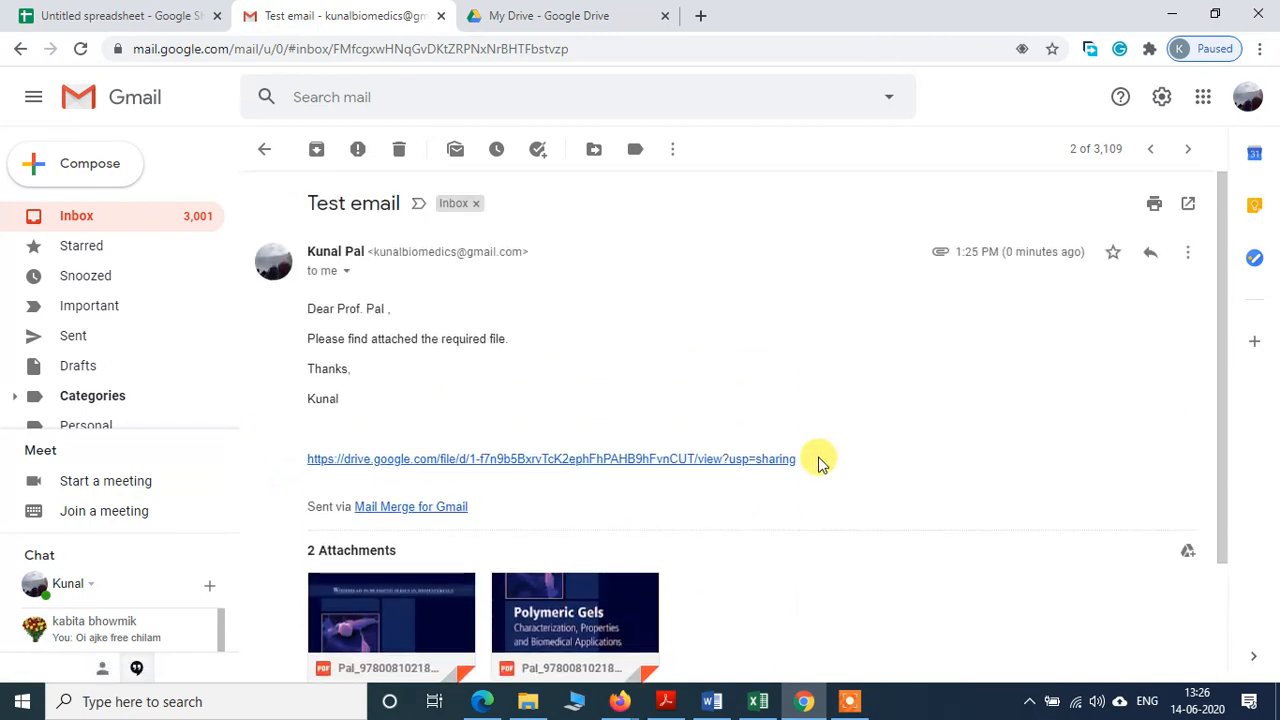
left_click(265, 145)
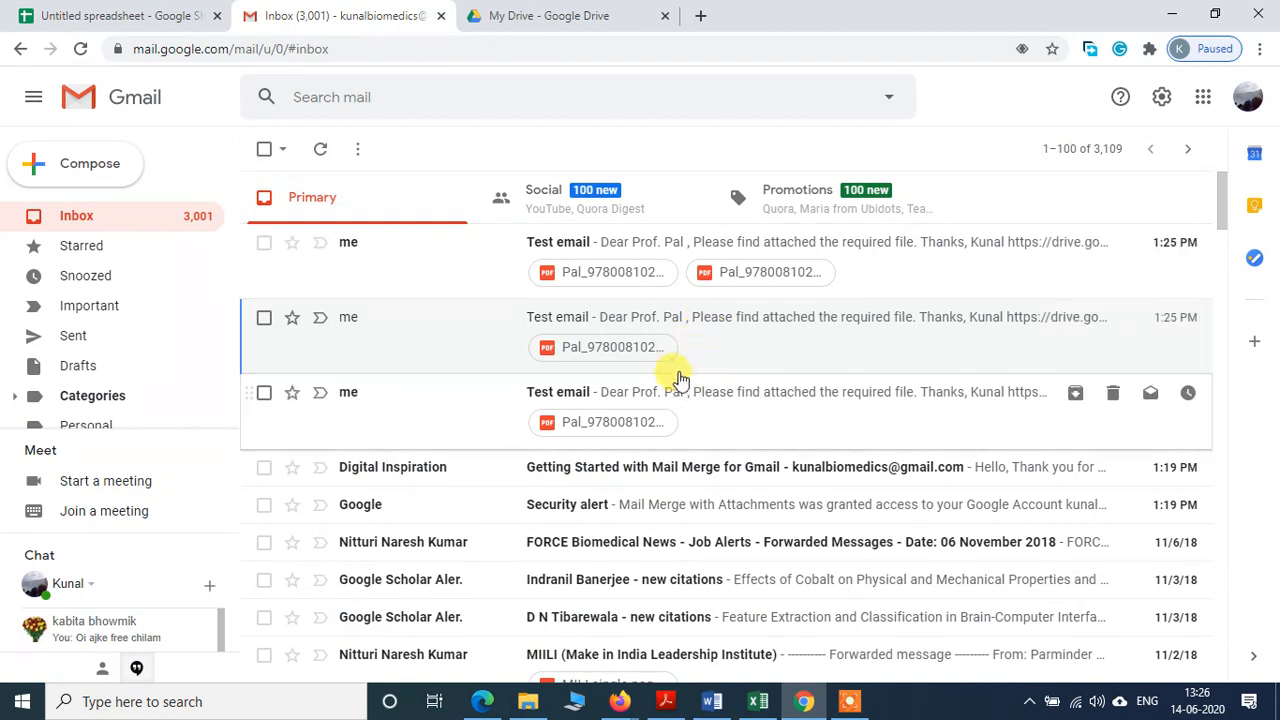
left_click(743, 326)
scroll(580, 443, "down", 2)
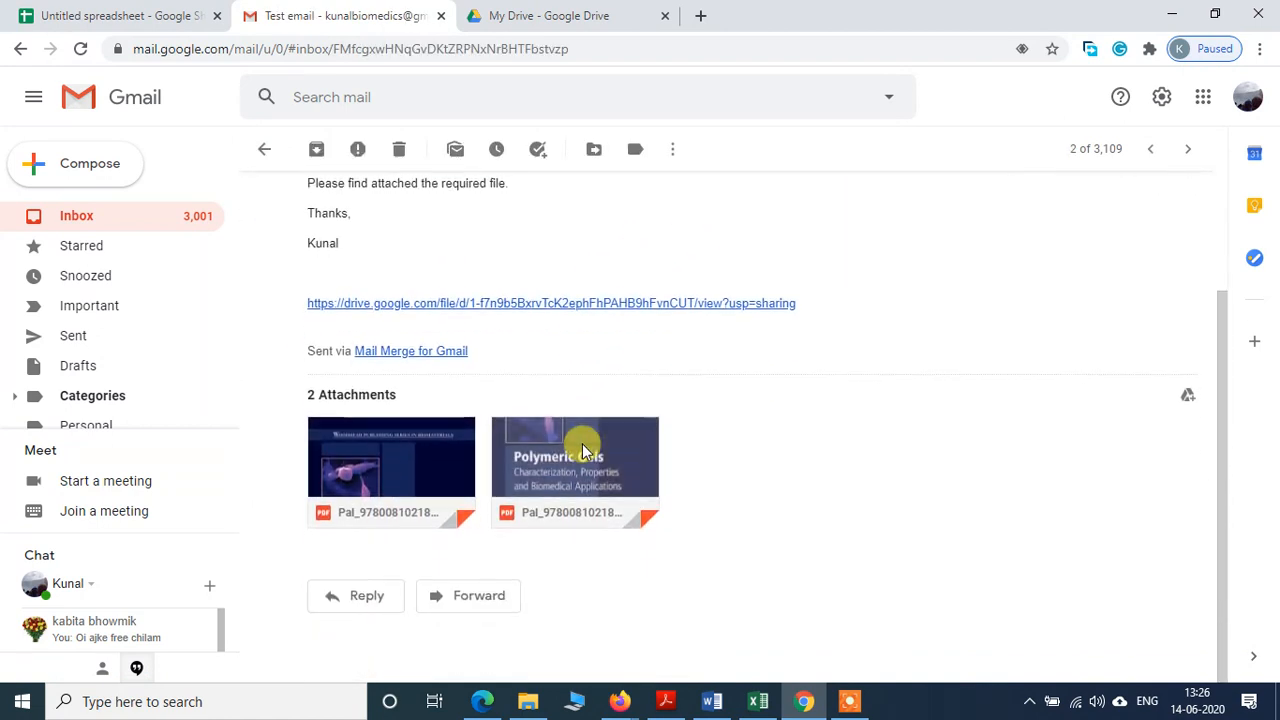
scroll(583, 450, "up", 2)
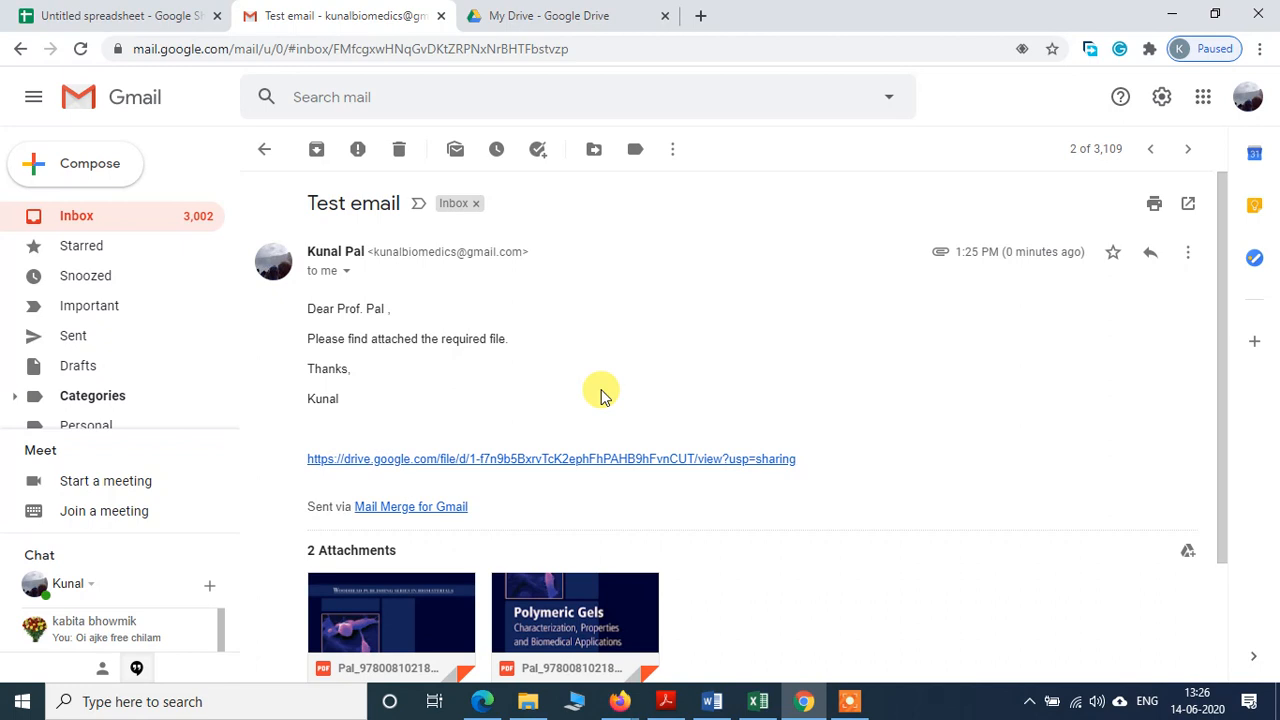
left_click(851, 703)
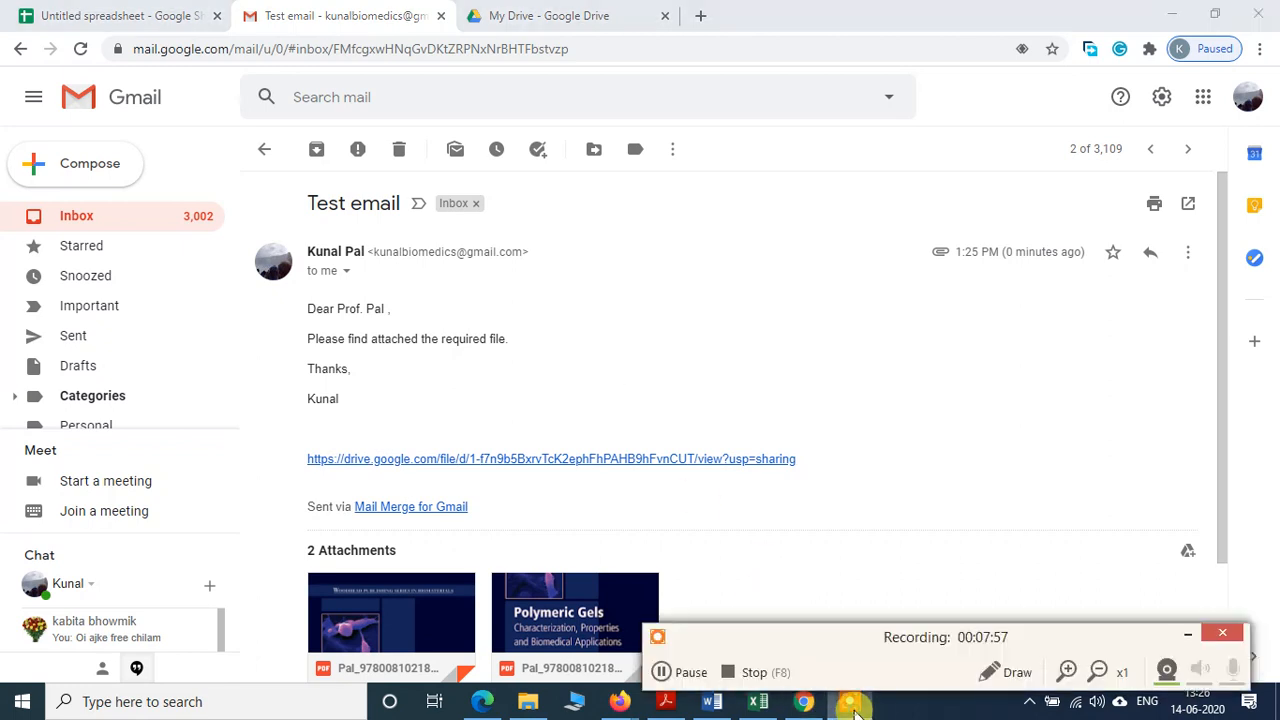
left_click(816, 343)
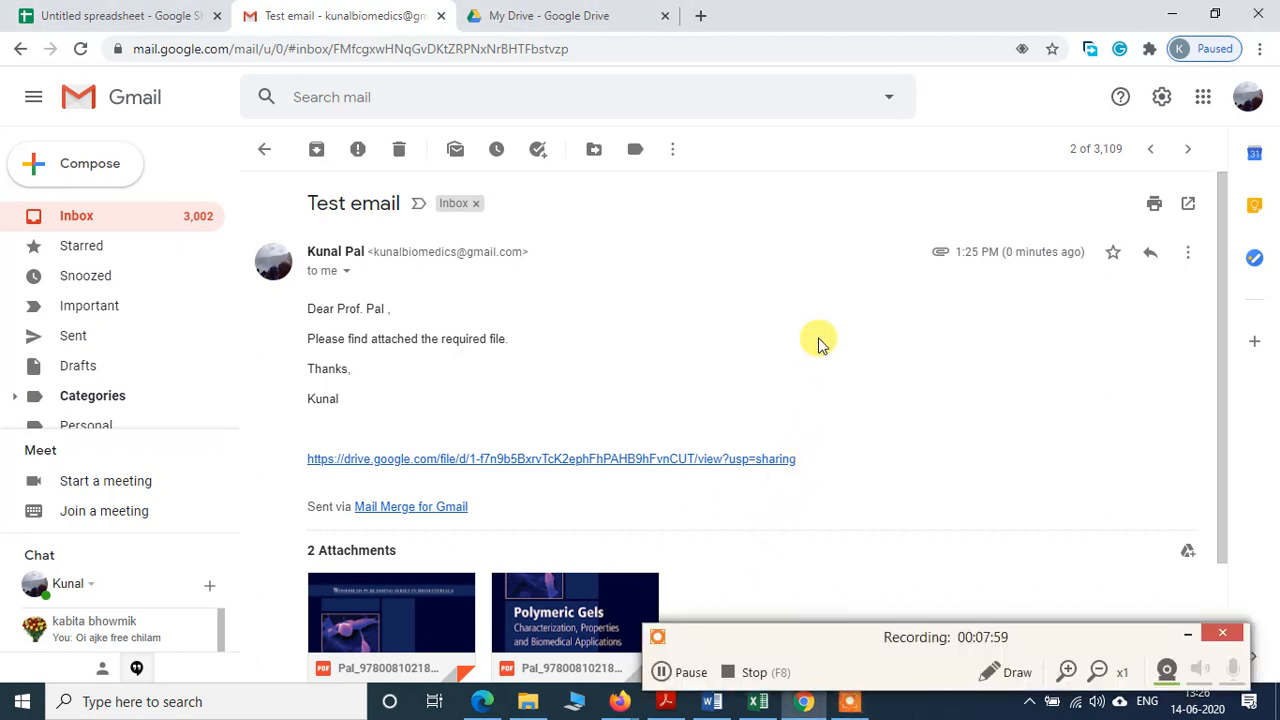
left_click(1188, 634)
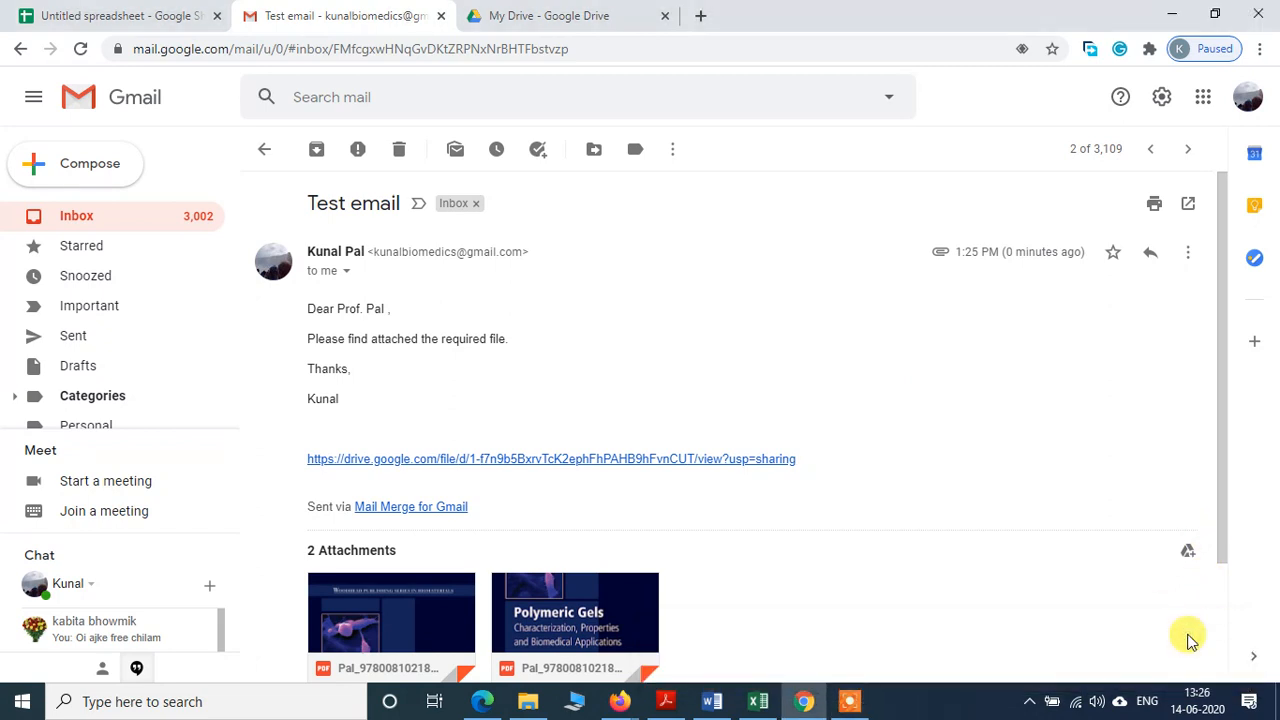